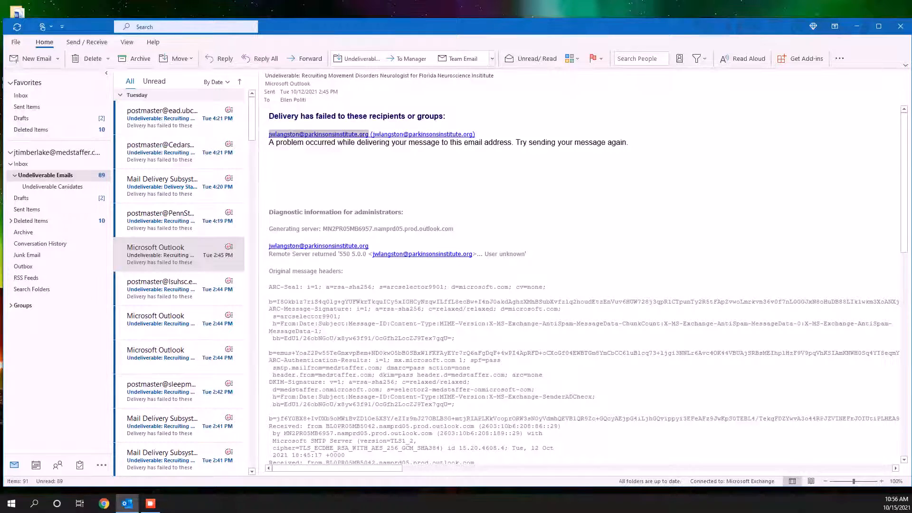
Copy the failed recipient's e-mail address from the undeliverable notice, then switch to Chrome and log in to MSA Recruiter (Old) with the saved credentials
right_click(366, 134)
click(387, 142)
click(104, 503)
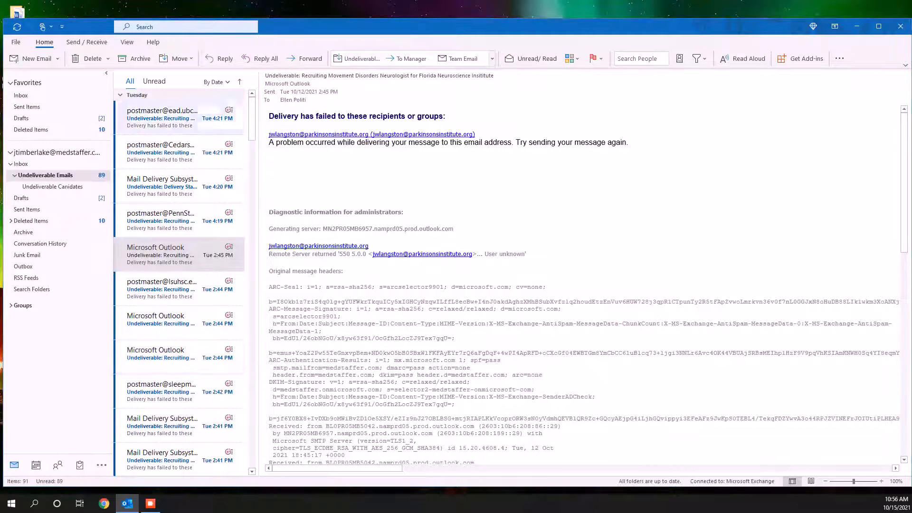
click(387, 50)
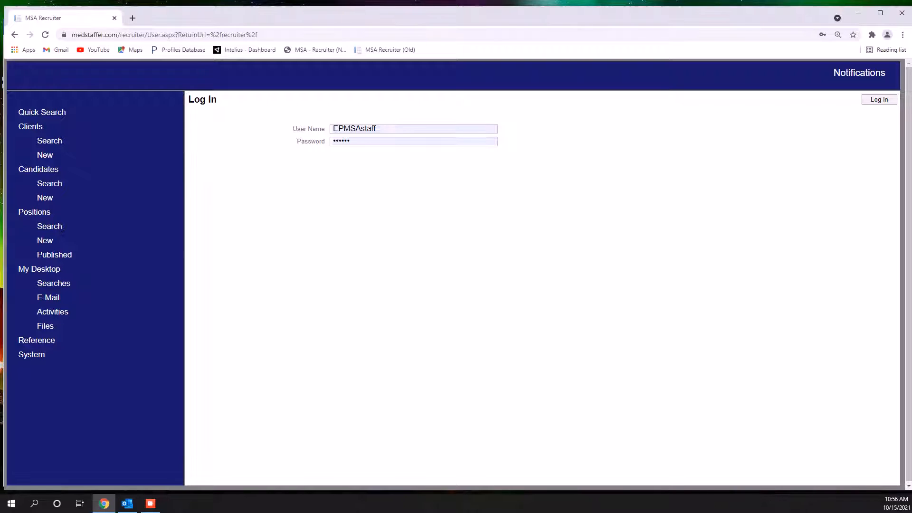
key(Return)
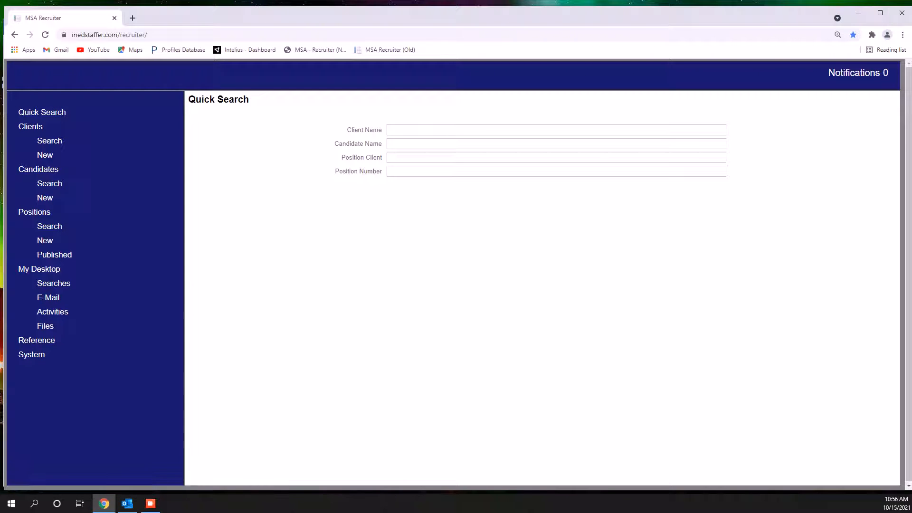
Search the candidates by the copied e-mail address and bring up the matching candidate record
click(49, 183)
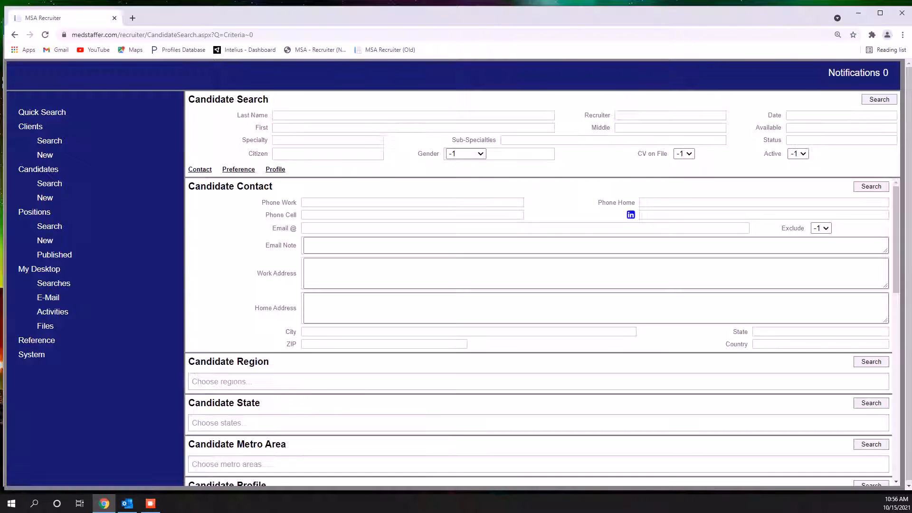
click(370, 228)
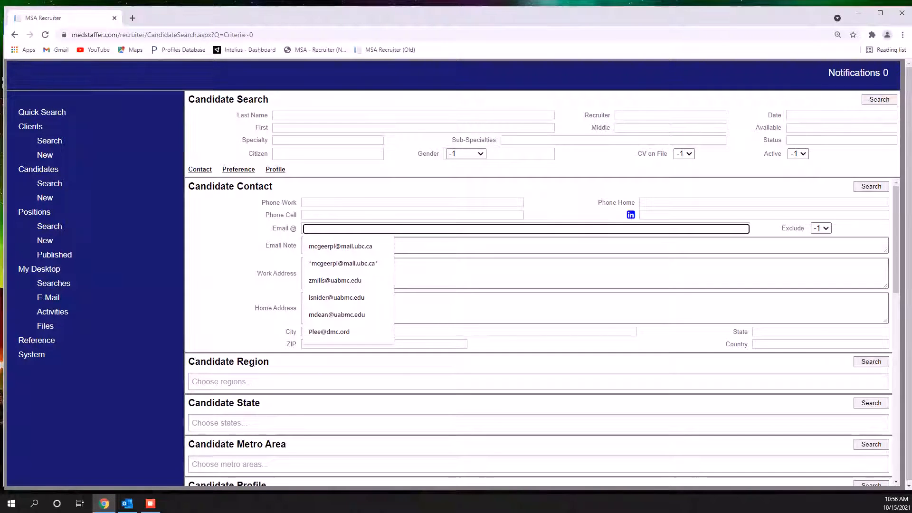
right_click(304, 230)
click(342, 315)
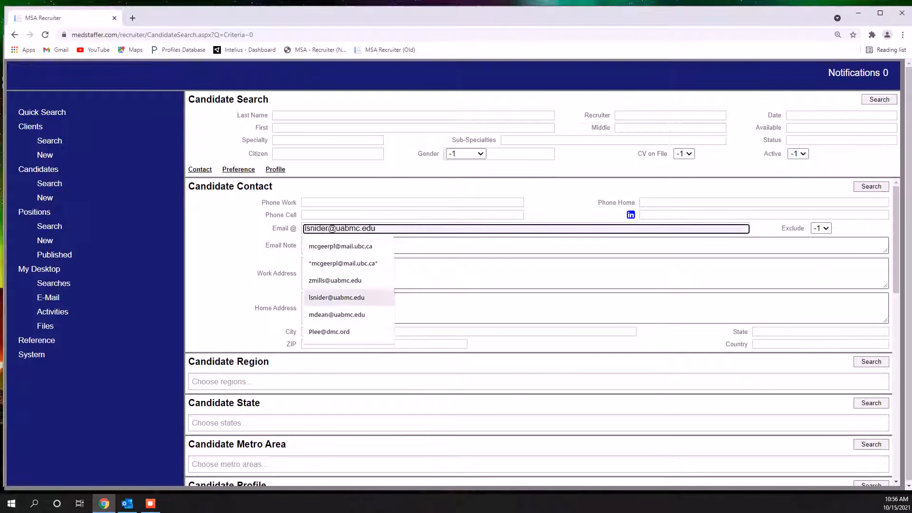
key(Return)
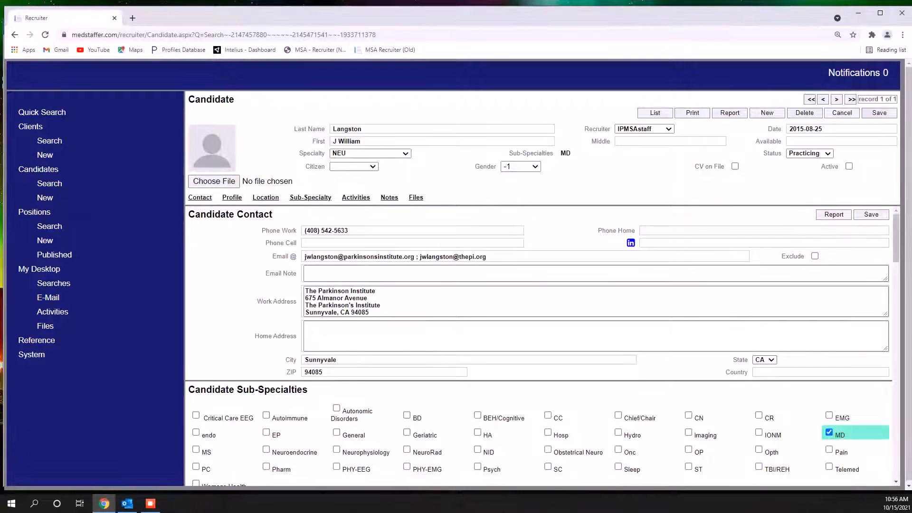
Check the bounced address against the Outlook notice, remove it from the candidate's Email field while keeping the second address, and save the record
click(128, 504)
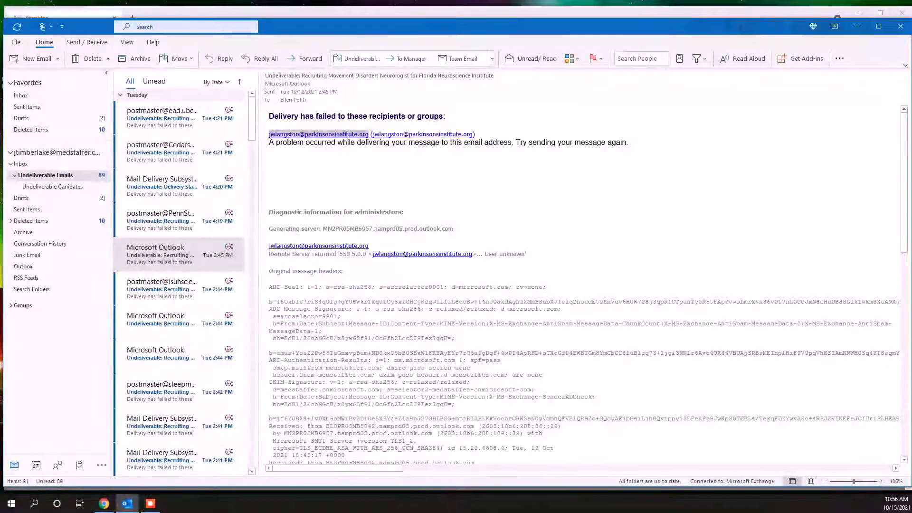
click(104, 503)
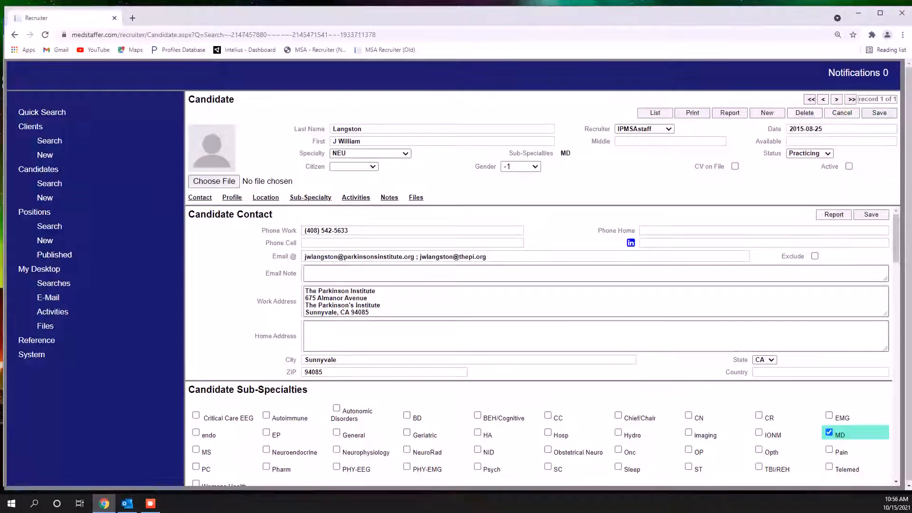
drag(418, 257, 304, 257)
key(ctrl+c)
key(BackSpace)
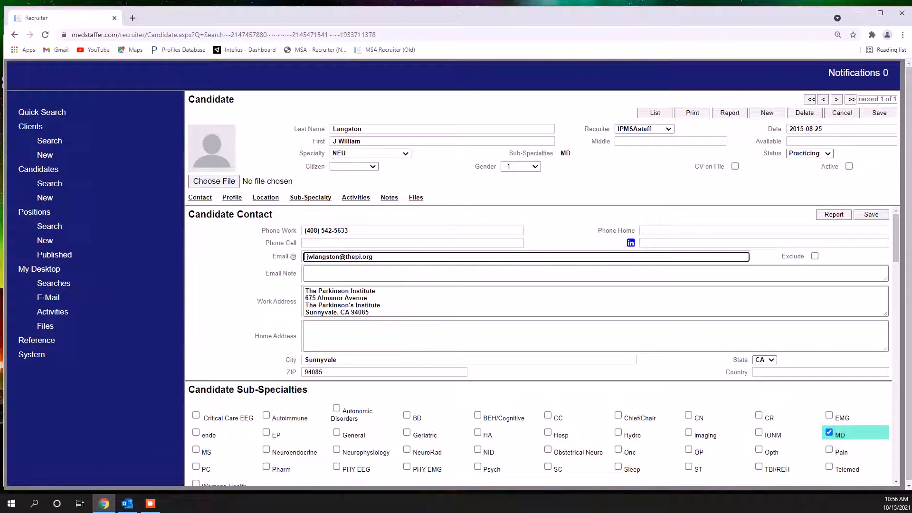
key(Delete)
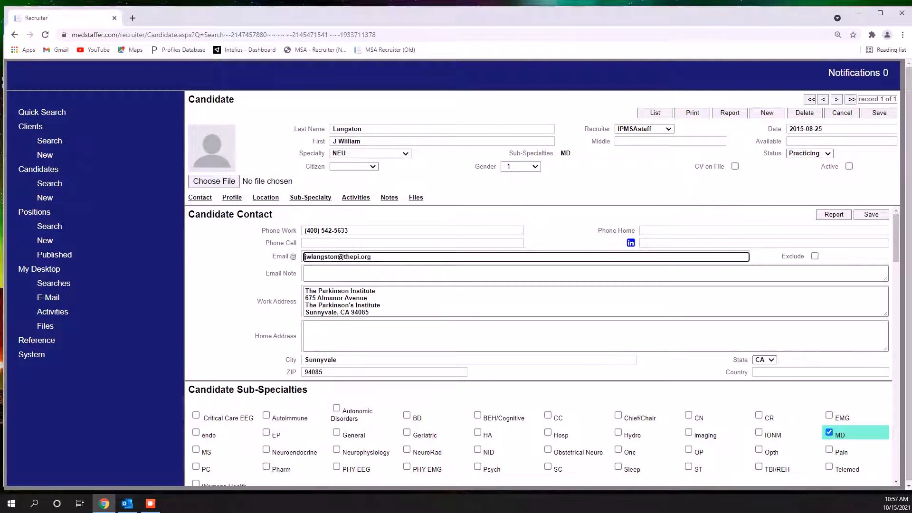
key(Return)
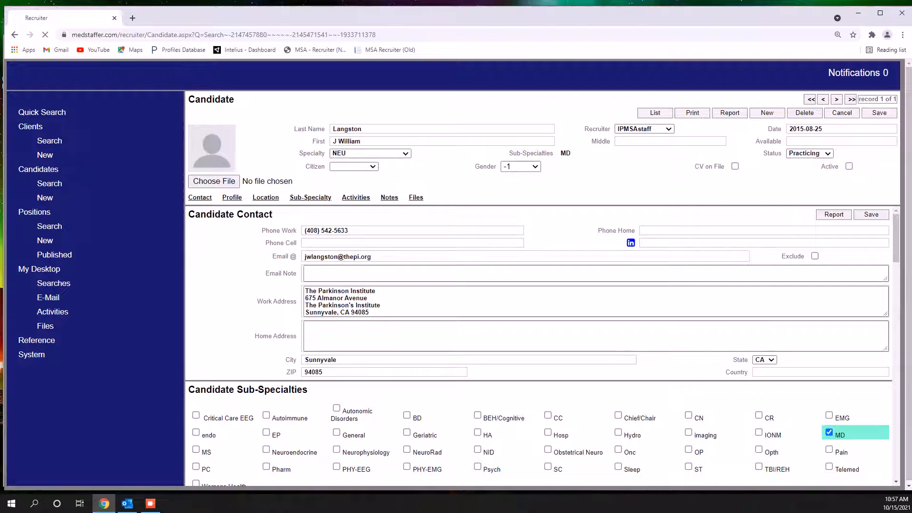
Search Google in a new tab for the candidate's full name, copied in part from the record, together with "neurology"
drag(362, 141, 355, 141)
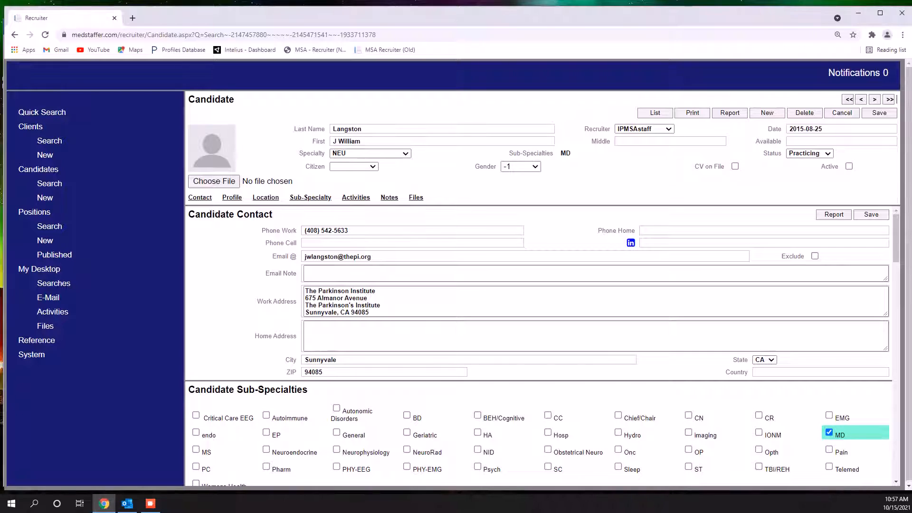
key(ctrl+t)
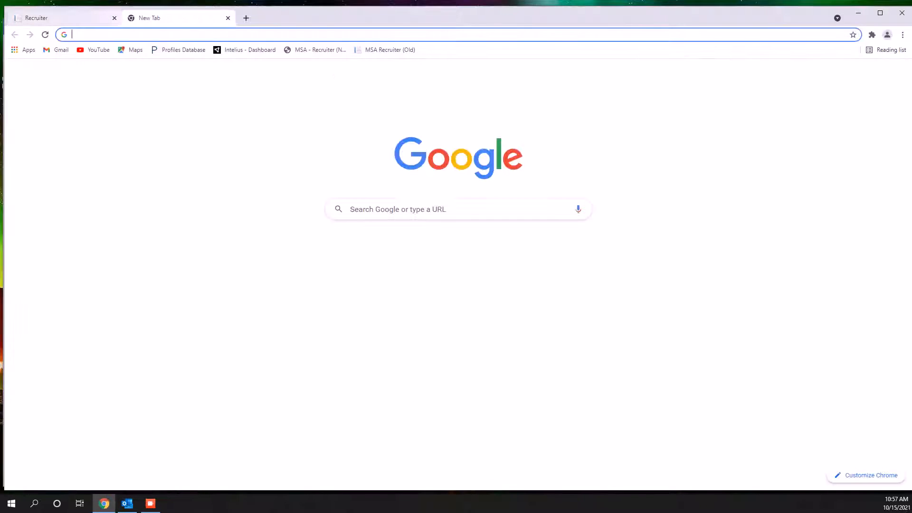
key(ctrl+v)
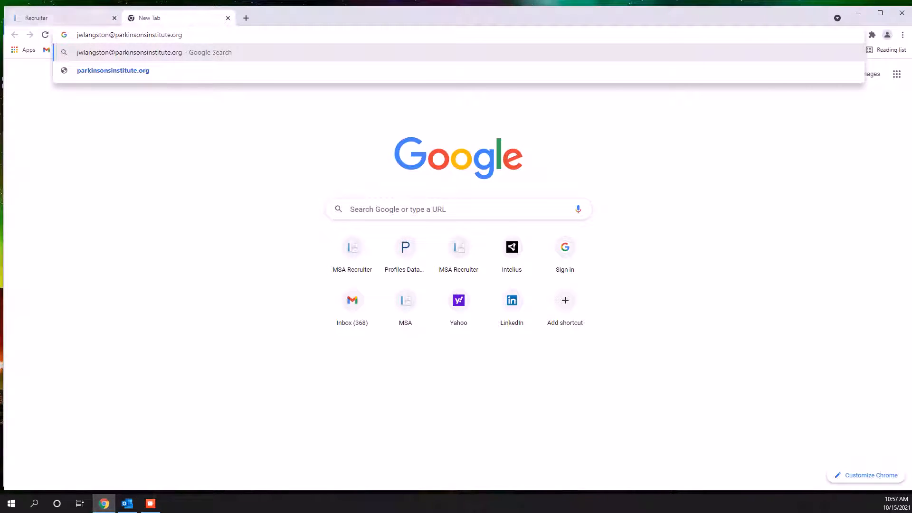
click(49, 17)
click(362, 141)
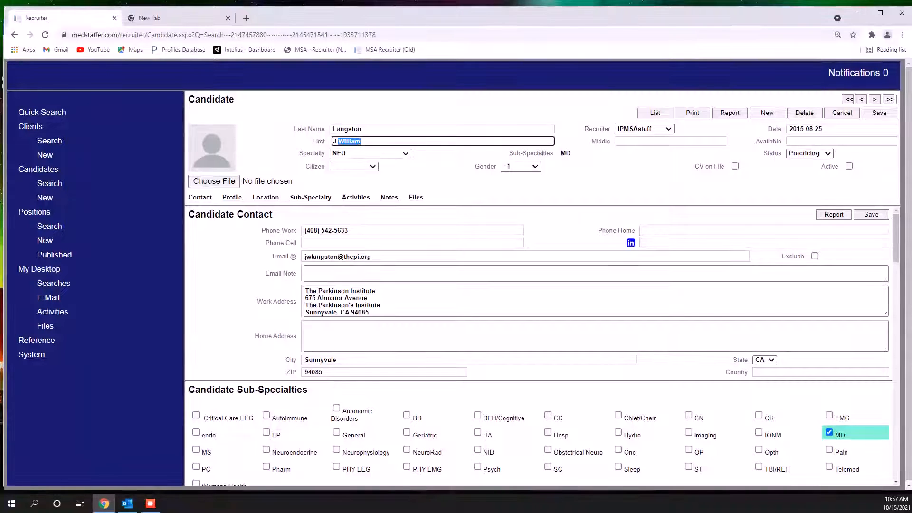
right_click(371, 141)
click(391, 198)
key(ctrl+c)
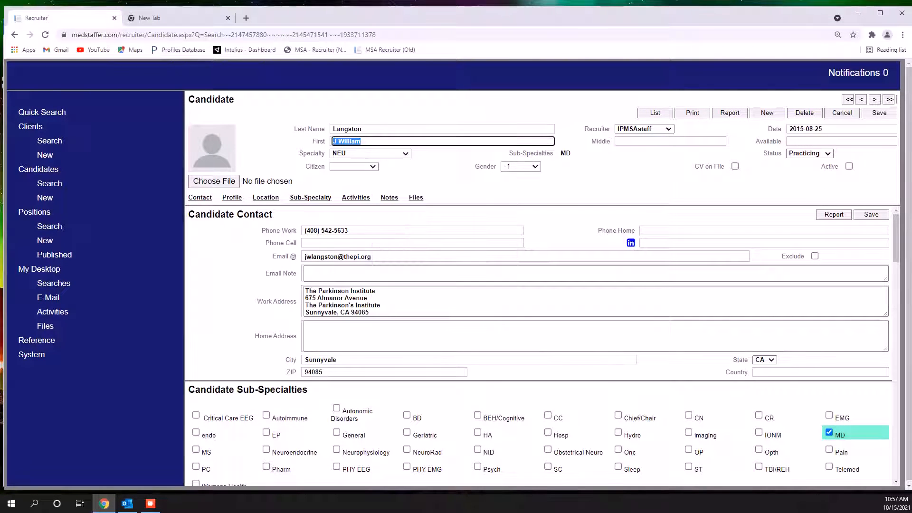
key(ctrl+Tab)
key(ctrl+l)
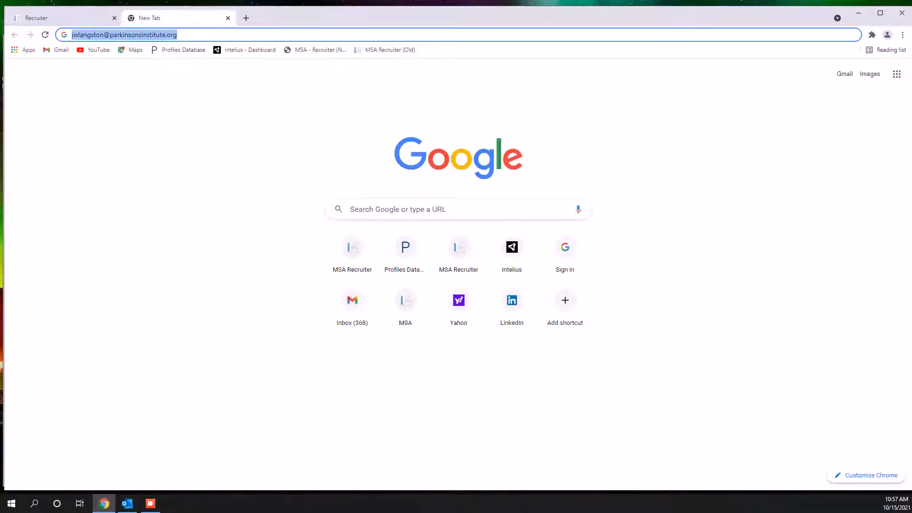
key(ctrl+v)
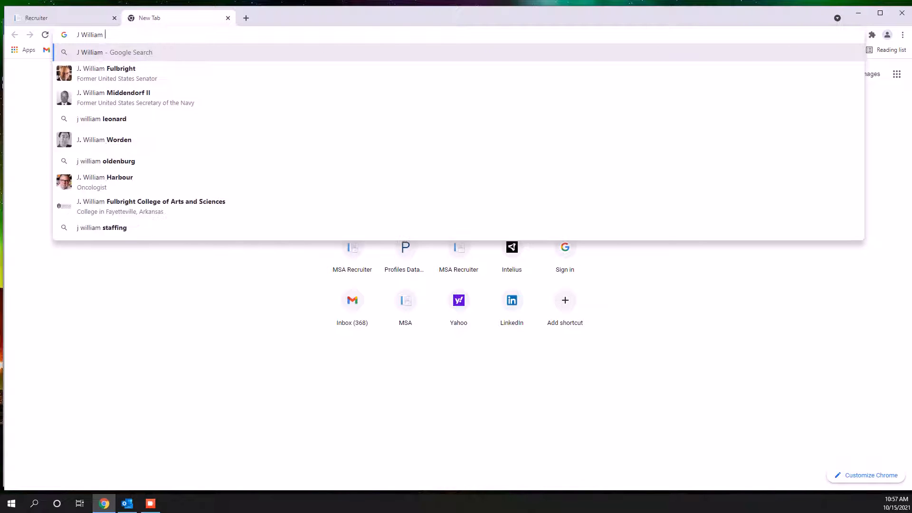
text(langsto)
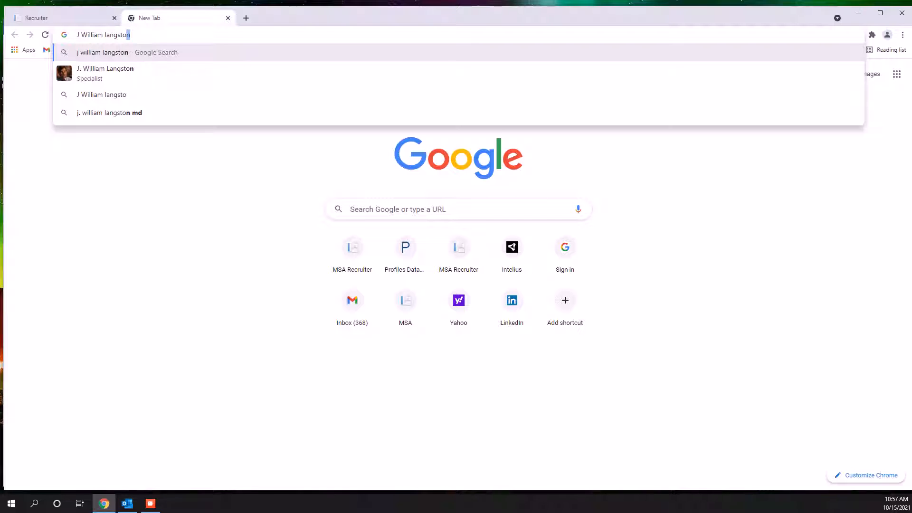
text(n neugology)
key(Return)
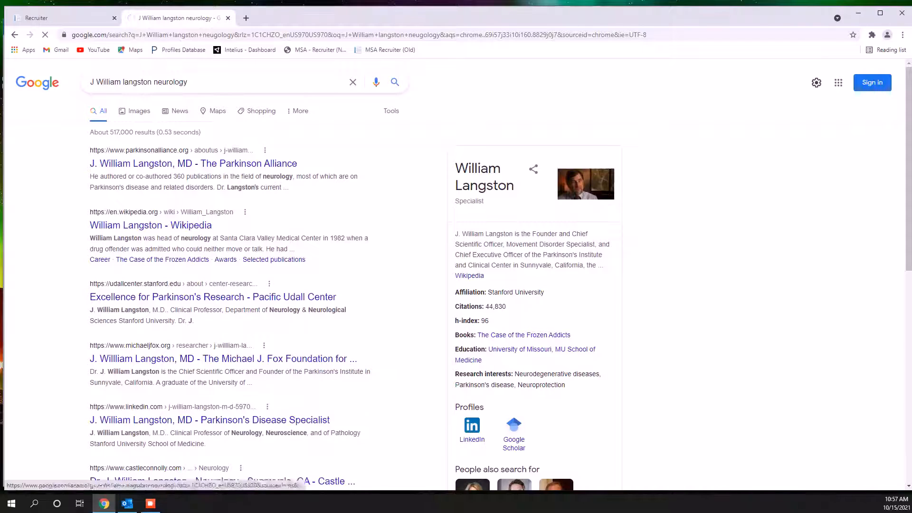
Open the candidate's biography on the Parkinson Alliance site, glance back at the candidate record, and look through the page for contact details
click(62, 18)
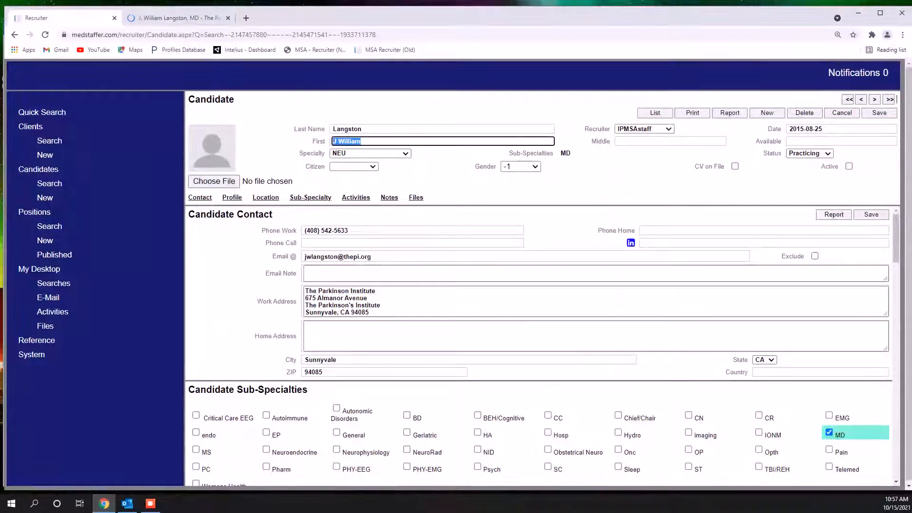
click(179, 18)
scroll(513, 309, down, 8)
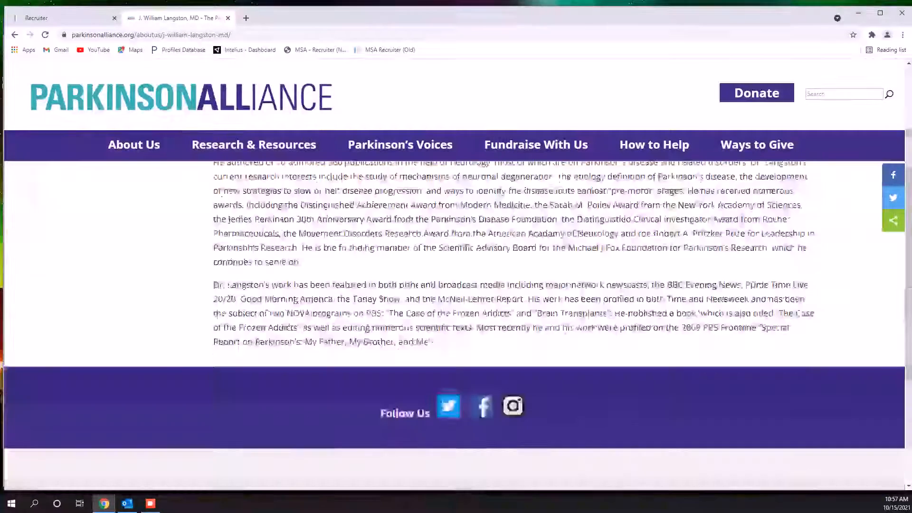
scroll(513, 309, up, 5)
scroll(513, 308, up, 3)
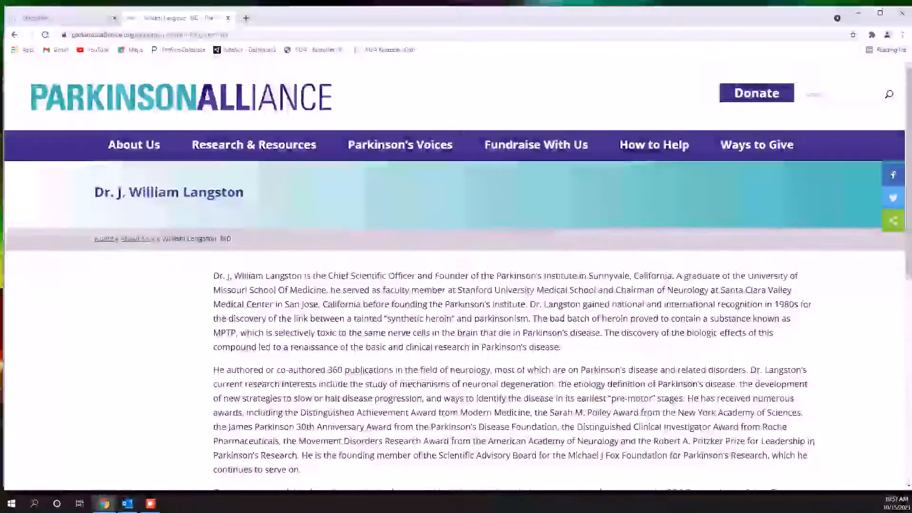
Copy the candidate's name from the biography, search the Parkinson Alliance site for it, and skim the results
drag(234, 276, 302, 277)
right_click(298, 279)
click(325, 286)
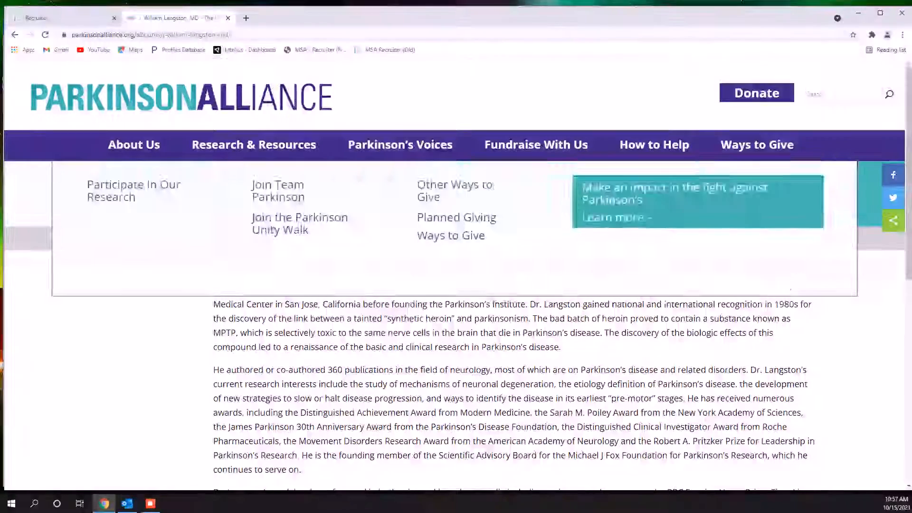
click(818, 94)
key(ctrl+v)
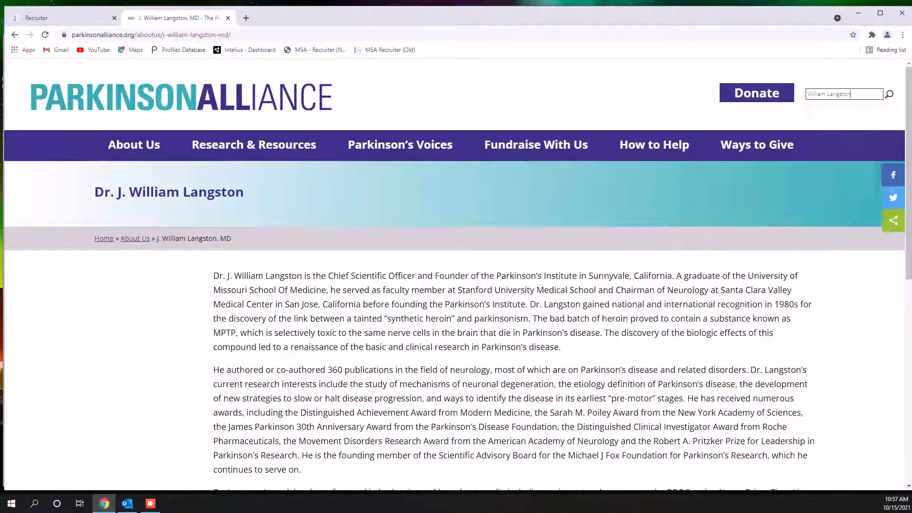
key(Return)
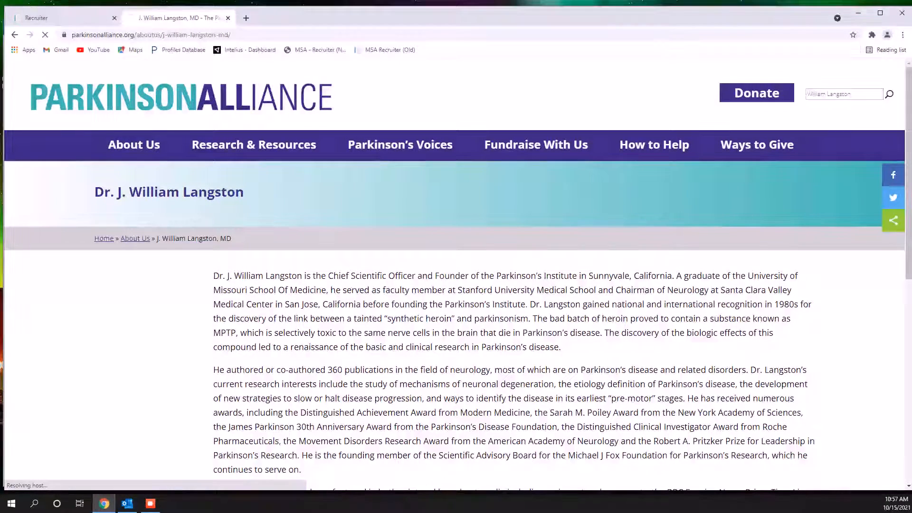
mouse_move(757, 145)
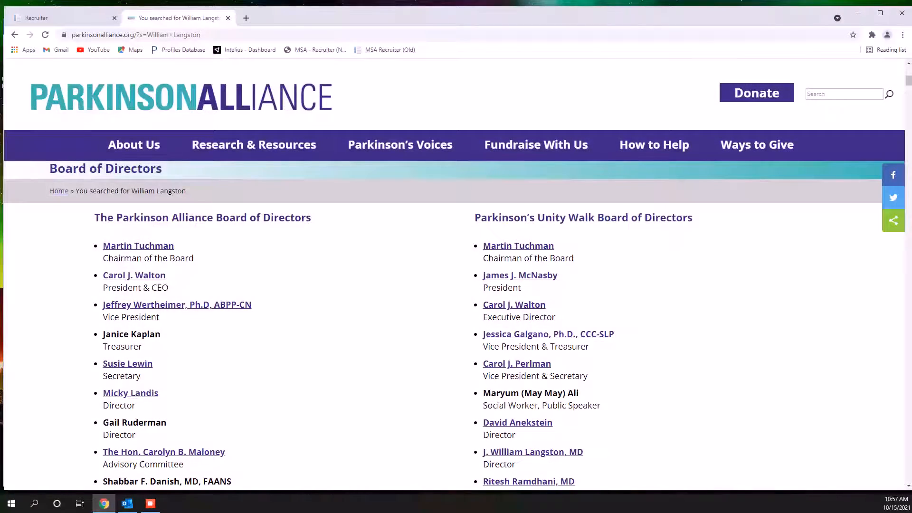
scroll(454, 324, down, 1)
scroll(454, 325, up, 8)
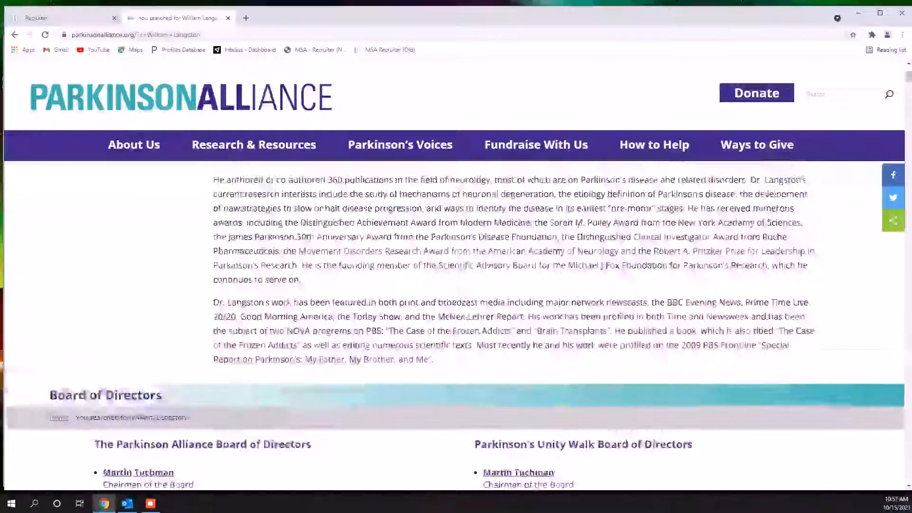
scroll(455, 325, down, 5)
Search within the Parkinson Alliance results page for the candidate's last name
key(ctrl+f)
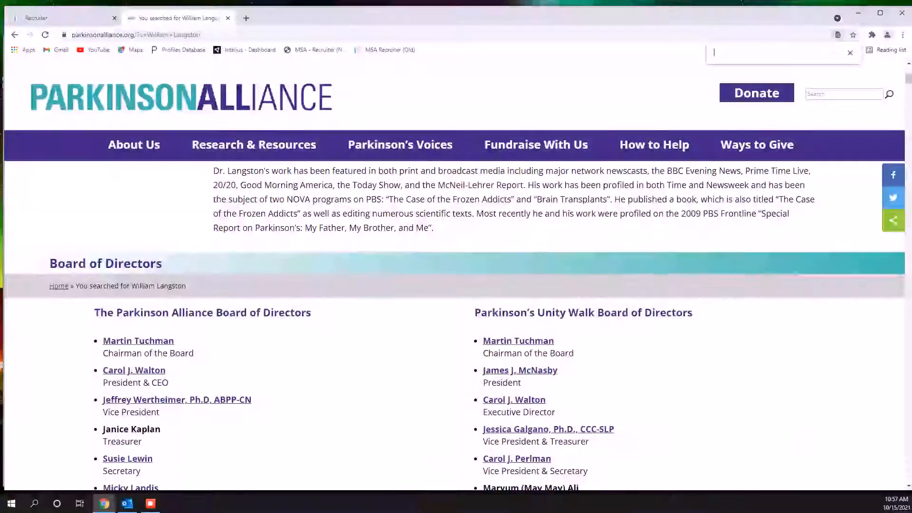
text(labb)
key(BackSpace)
key(BackSpace)
text(ng)
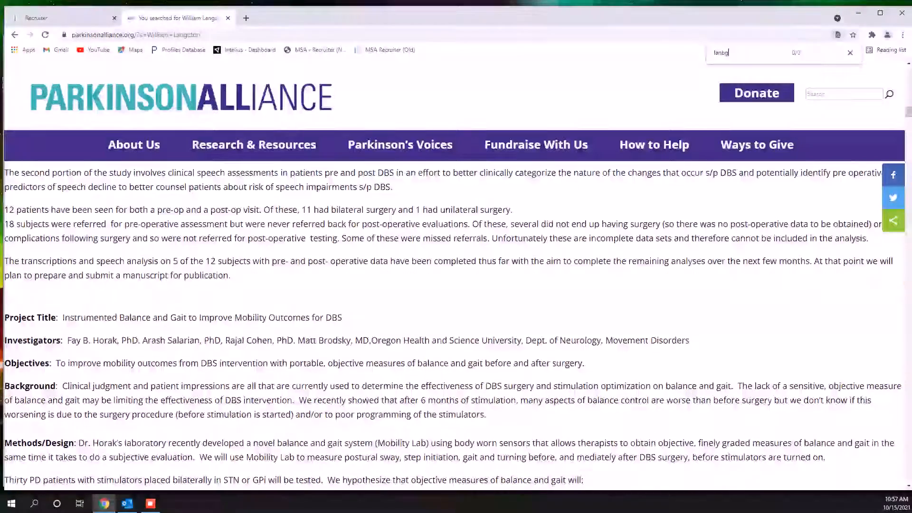
text(sto)
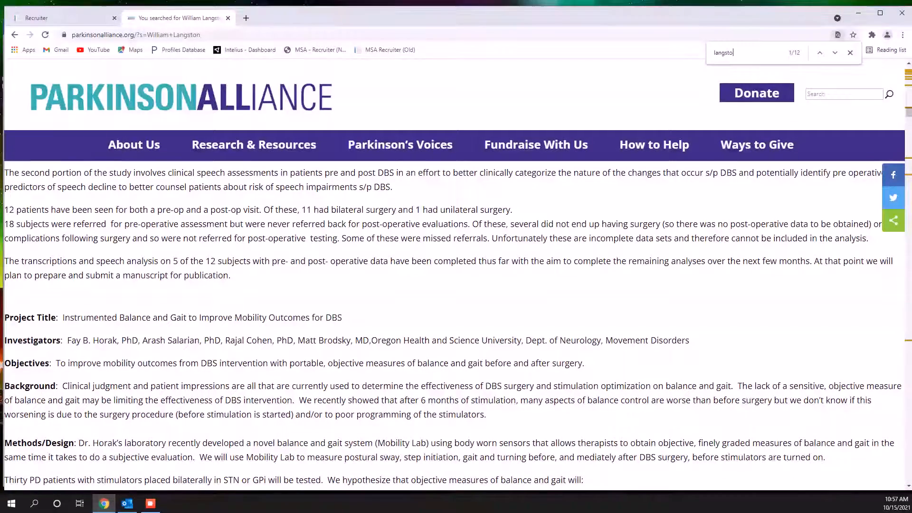
text(n)
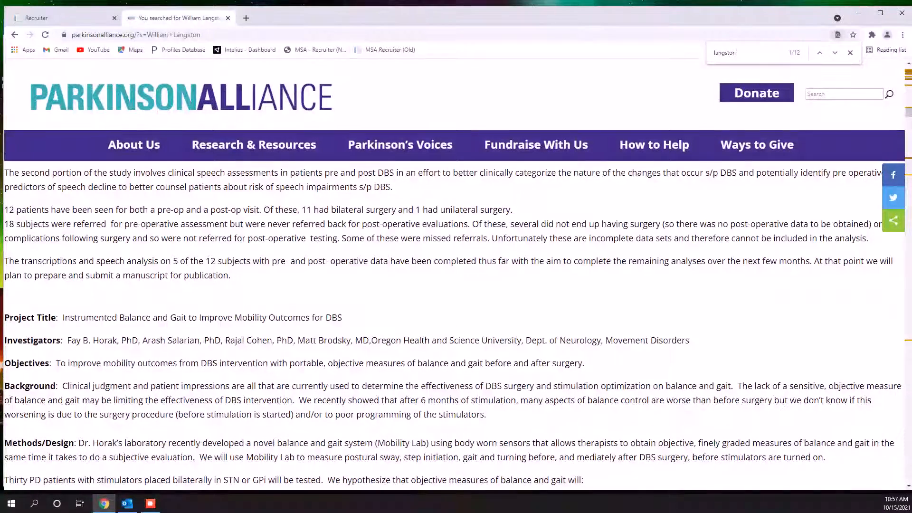
key(Escape)
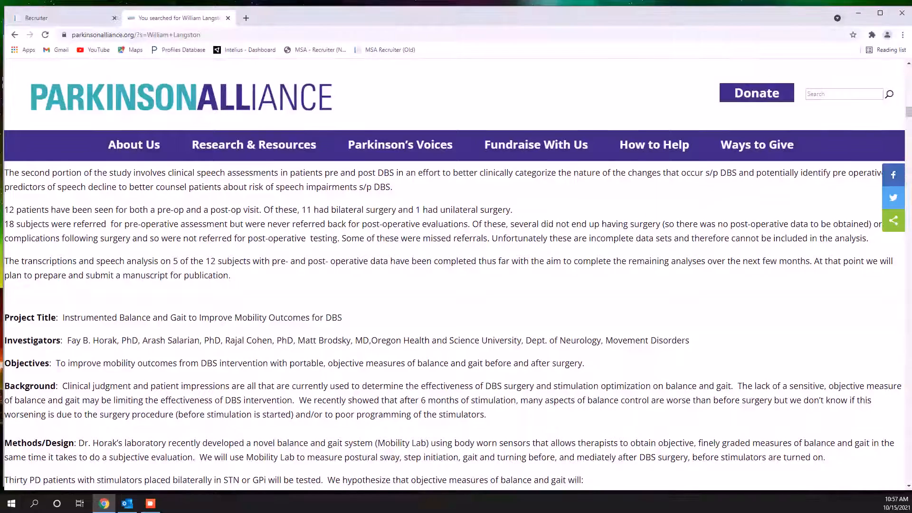
Reopen the page search for the candidate's last name and step through the matches to the Board of Directors listing
key(ctrl+f)
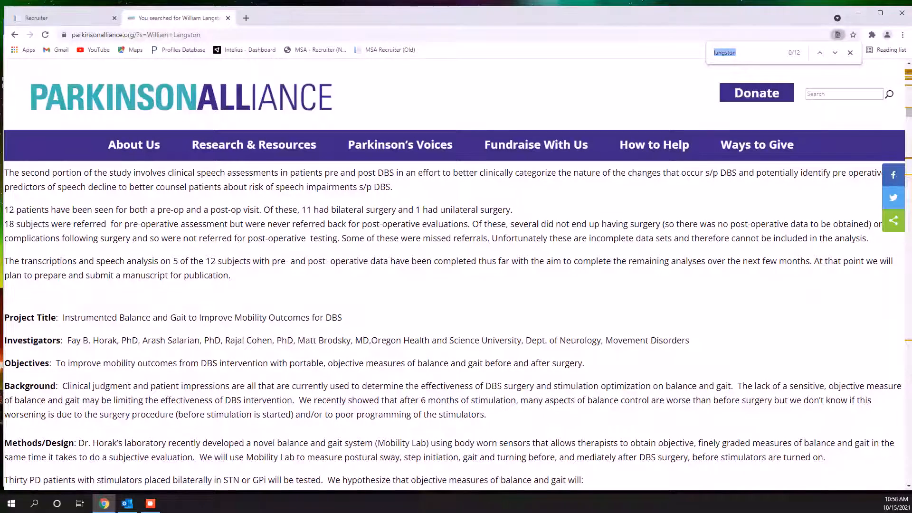
click(835, 52)
click(835, 53)
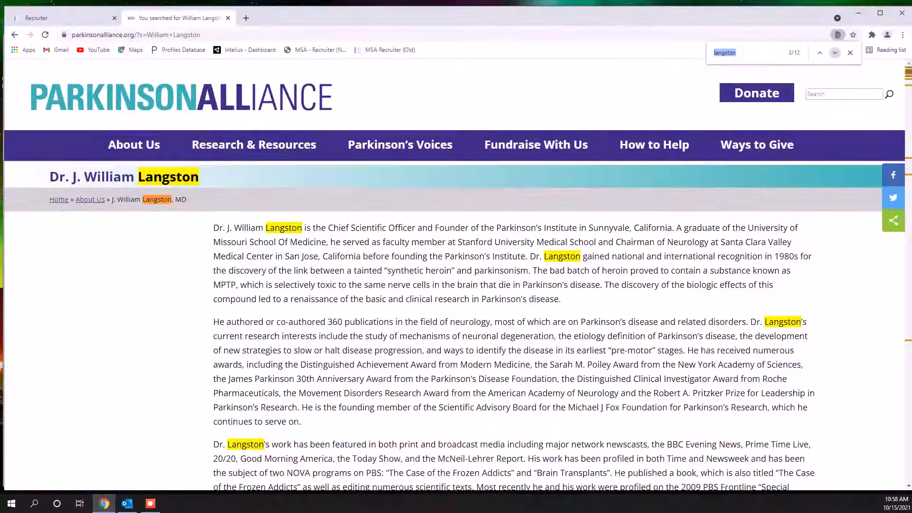
click(835, 53)
click(834, 52)
click(834, 53)
click(834, 52)
click(835, 53)
click(835, 53)
click(834, 53)
click(834, 53)
click(834, 52)
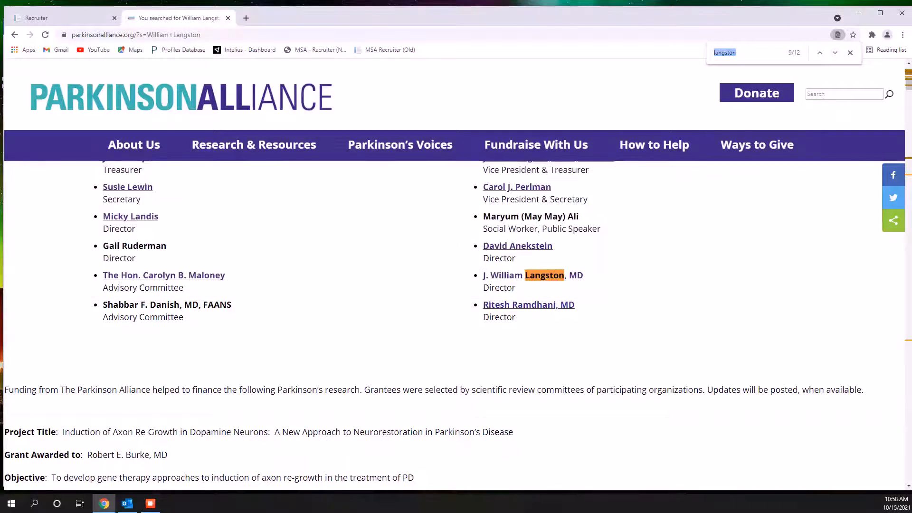
Open the candidate's biography from the Parkinson's Unity Walk Board of Directors list and look through the page for contact details
click(504, 275)
scroll(456, 323, down, 10)
scroll(456, 323, up, 2)
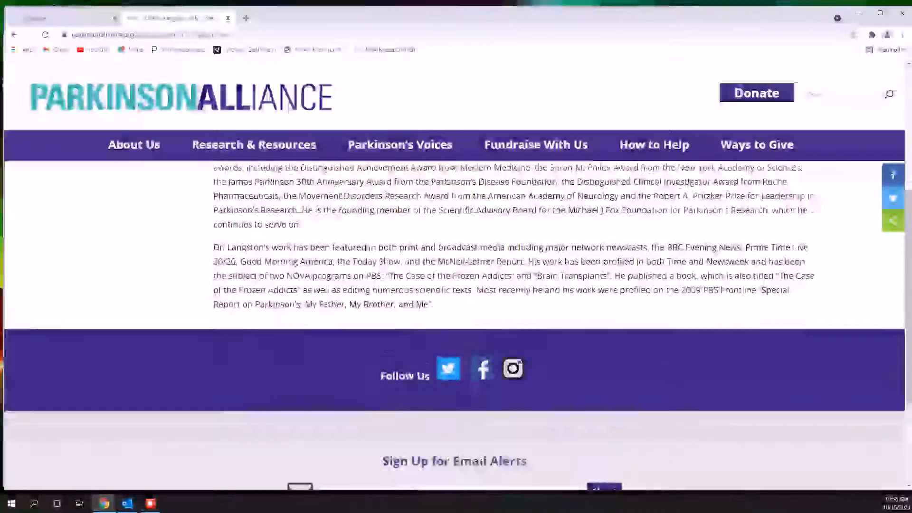
scroll(456, 323, down, 3)
scroll(456, 323, up, 8)
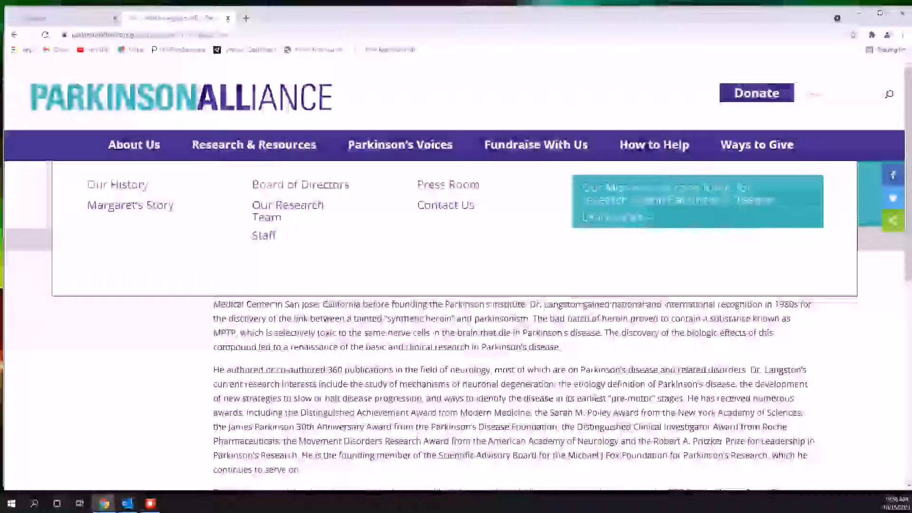
click(52, 18)
click(178, 18)
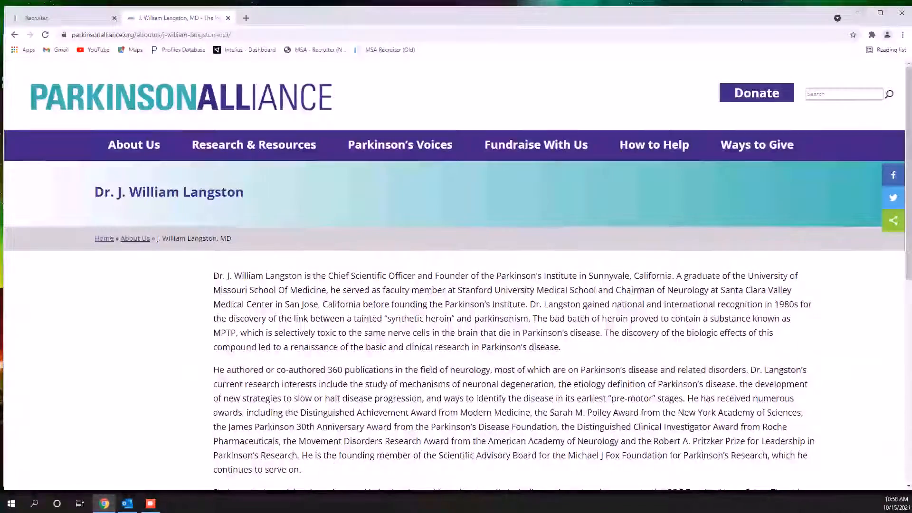
Return to the Google results for the candidate and open the candidate's LinkedIn profile
click(15, 34)
click(14, 35)
click(14, 34)
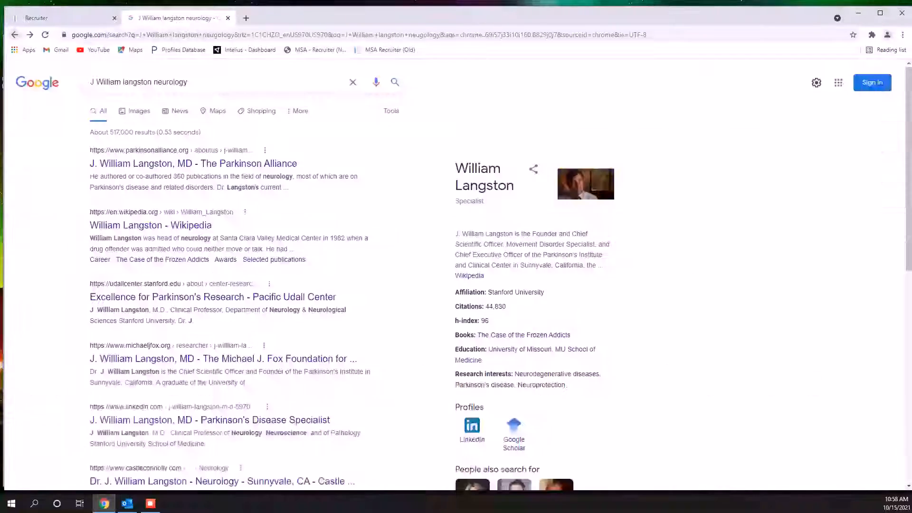
scroll(209, 363, down, 2)
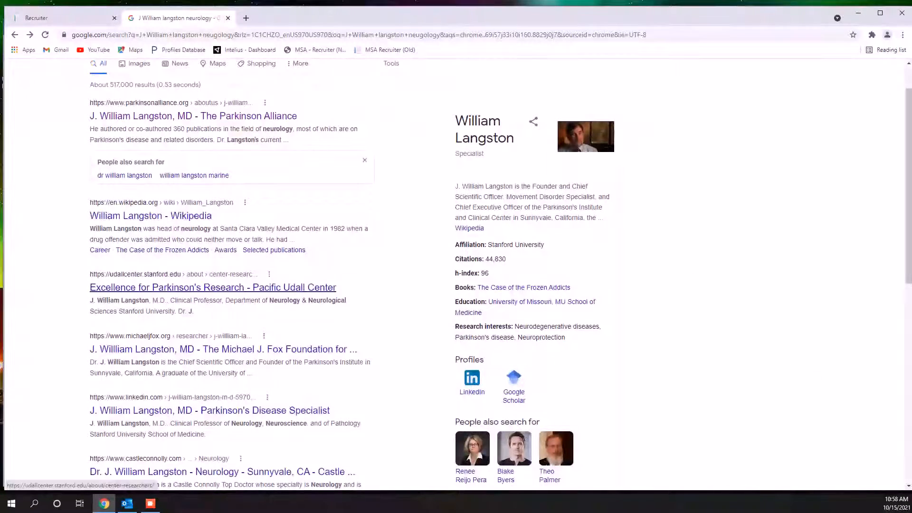
click(209, 363)
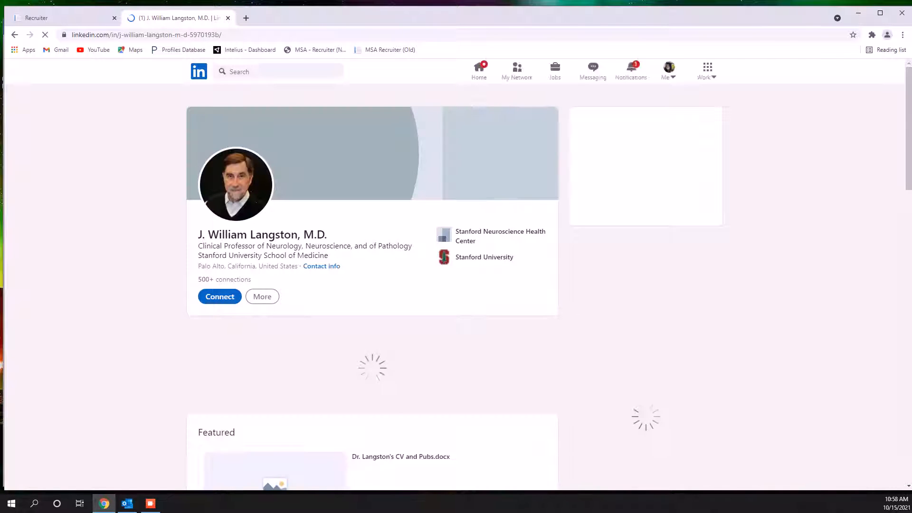
View the contact info on the candidate's LinkedIn profile and copy the profile link
click(322, 266)
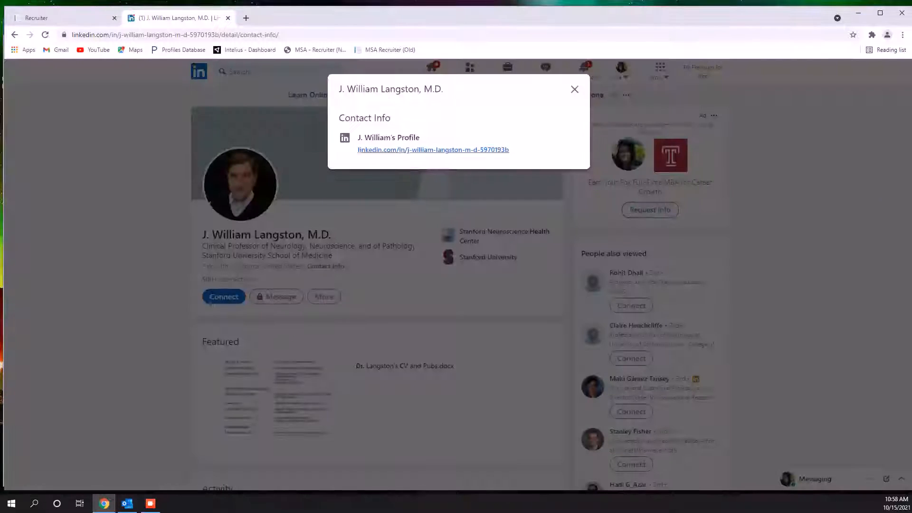
drag(509, 150, 358, 149)
right_click(406, 150)
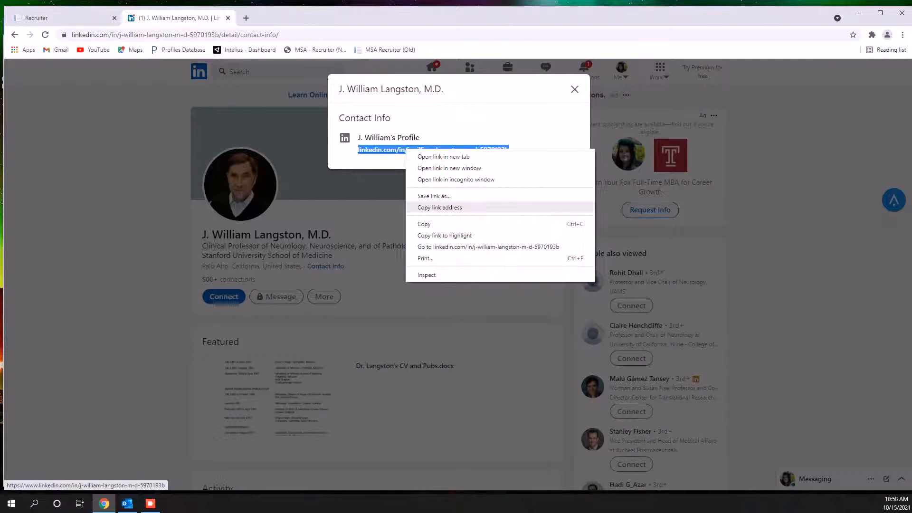
click(440, 208)
In the candidate record, add a blank first line to Work Address, paste the profile link there, and cut it out again
click(62, 18)
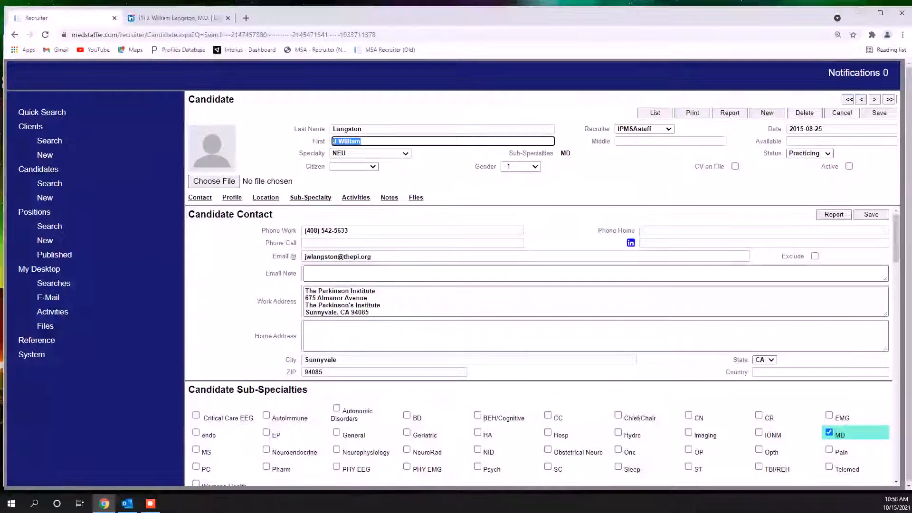
click(305, 291)
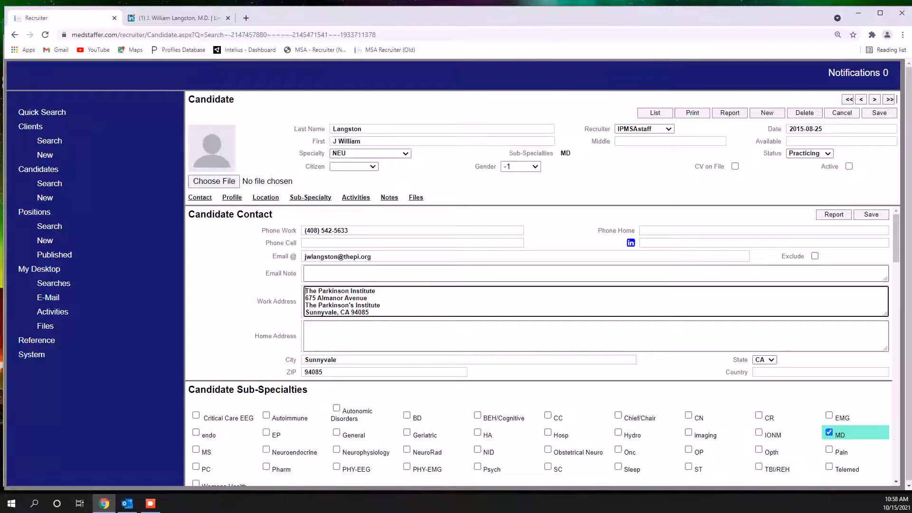
key(Return)
key(ctrl+v)
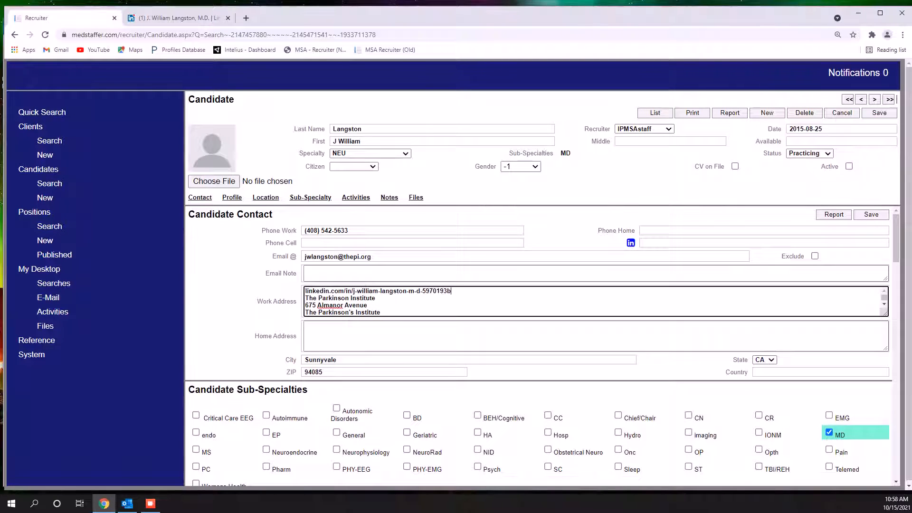
drag(452, 291, 320, 291)
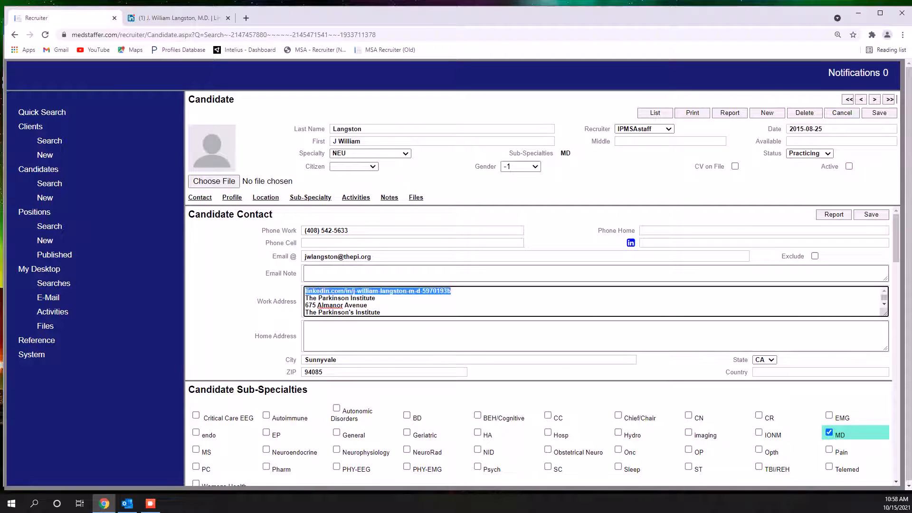
key(ctrl+x)
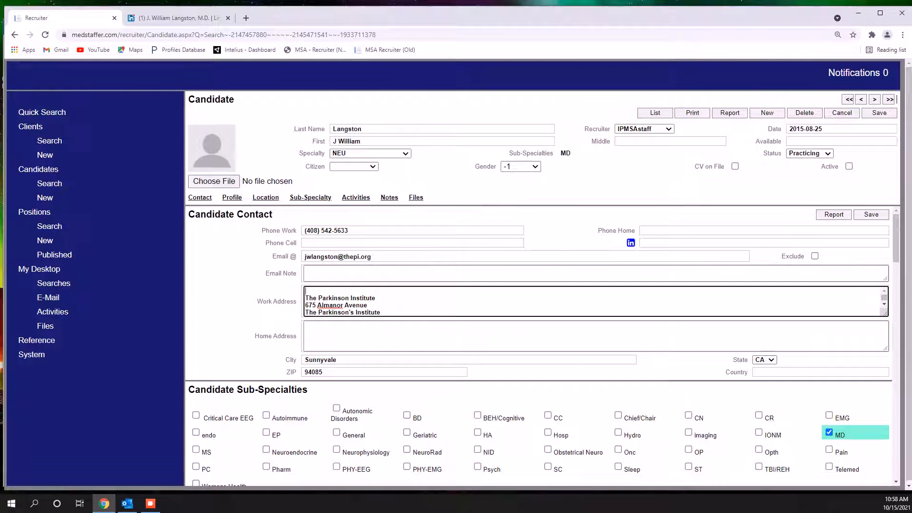
Paste the profile link into the LinkedIn field of the candidate record
click(702, 243)
right_click(702, 244)
click(713, 319)
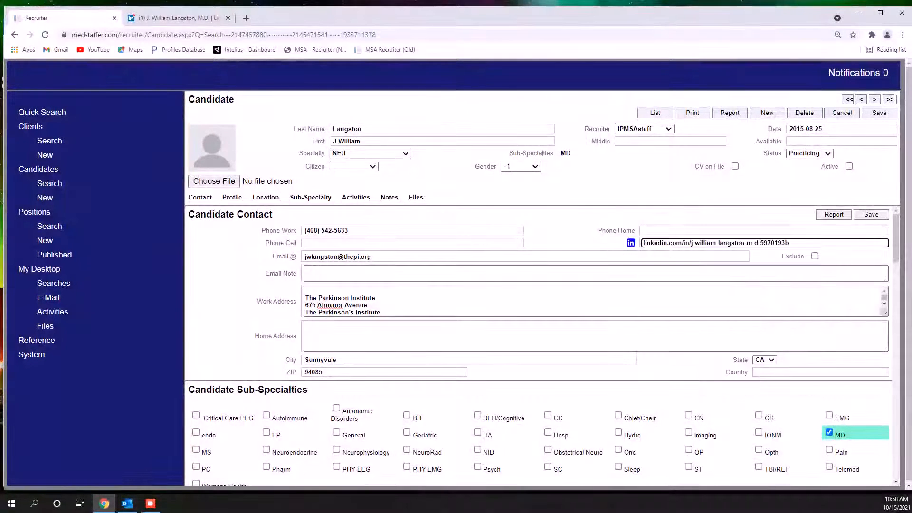
Copy the professorship and Stanford University School of Medicine headline from the LinkedIn profile into the first line of the record's Work Address
key(ctrl+Tab)
key(Escape)
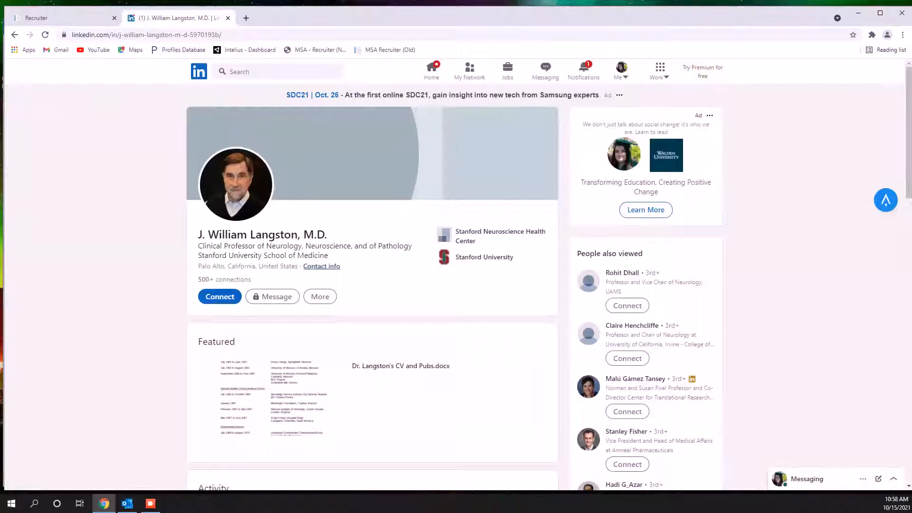
drag(198, 245, 317, 255)
right_click(317, 254)
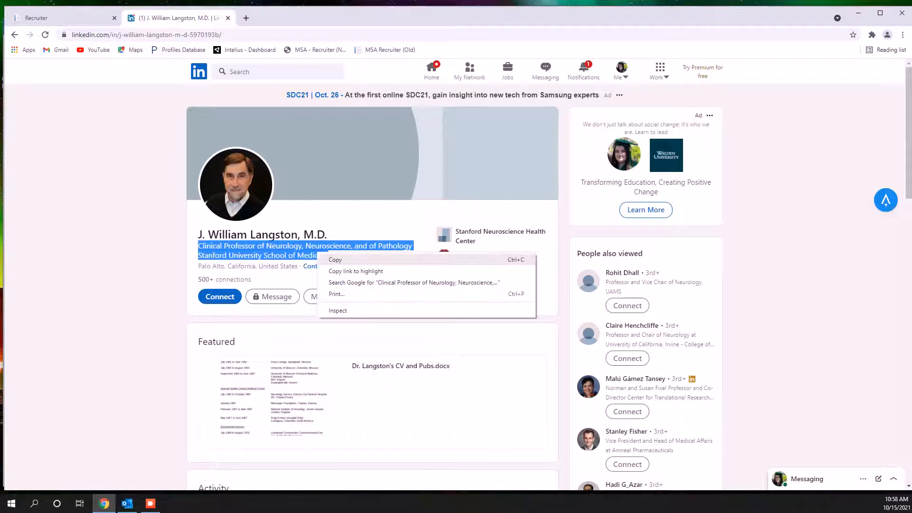
click(335, 260)
click(95, 18)
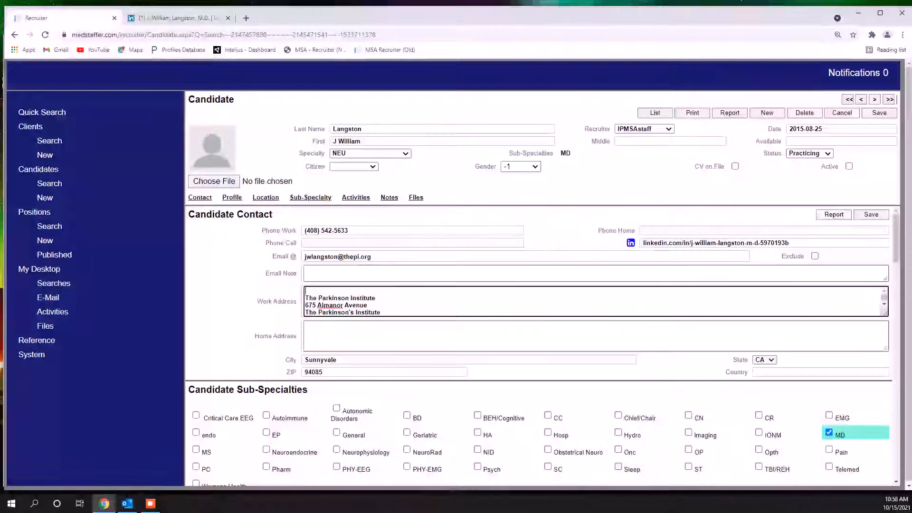
key(ctrl+v)
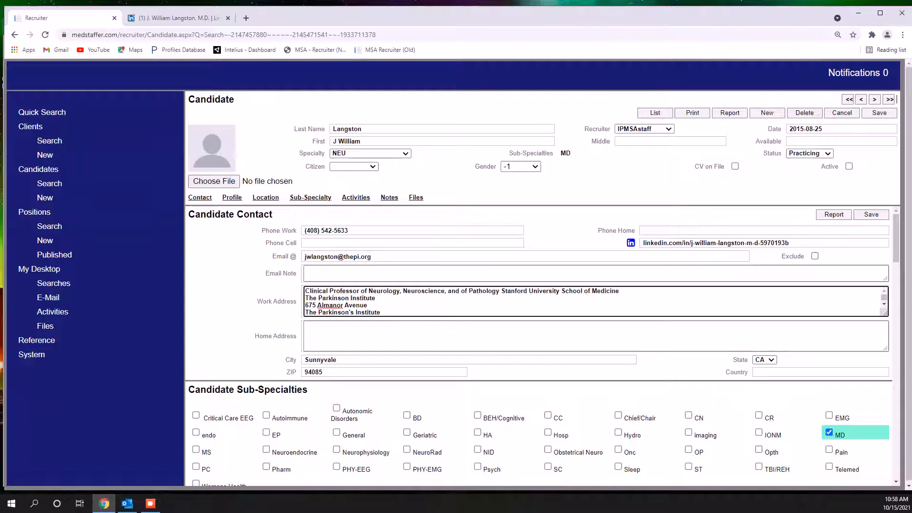
Try to look up the candidate through the Apollo extension on the LinkedIn profile, and close the Apollo login tab
click(178, 18)
click(886, 200)
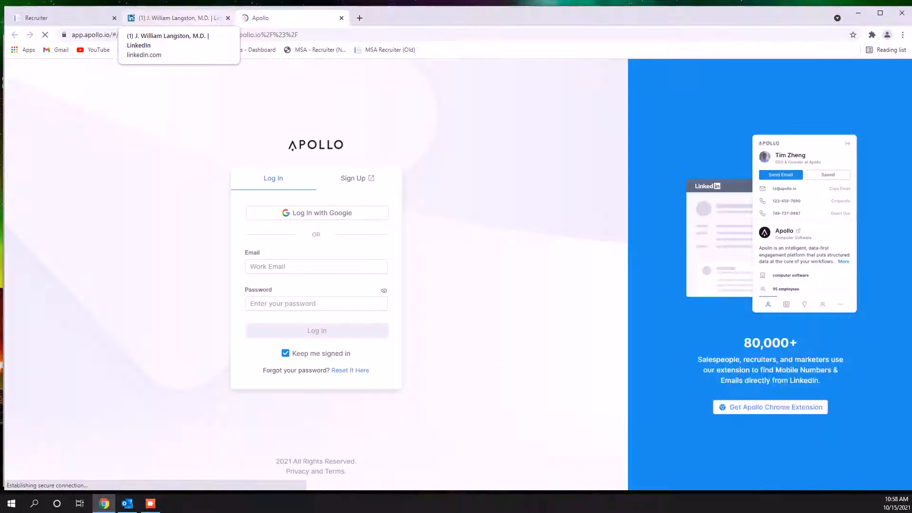
click(316, 266)
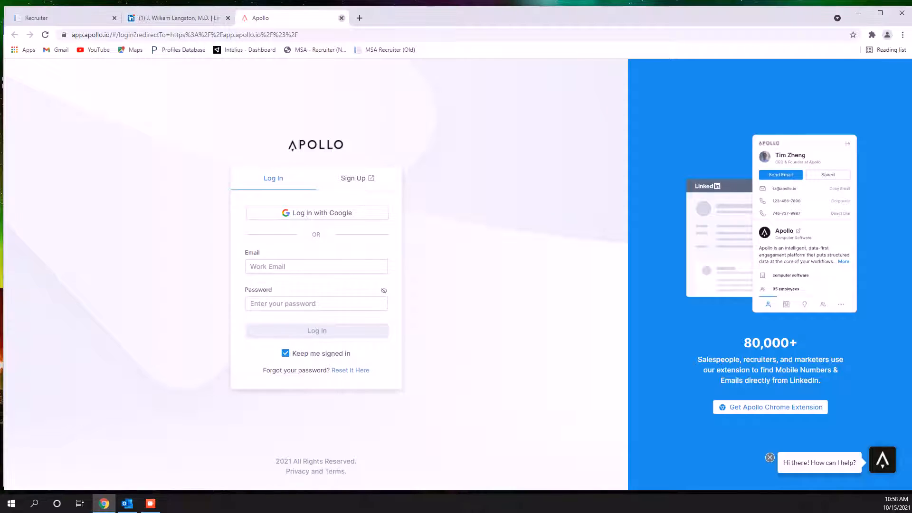
key(ctrl+w)
Review the Experience and Education sections of the candidate's LinkedIn profile
scroll(373, 285, down, 4)
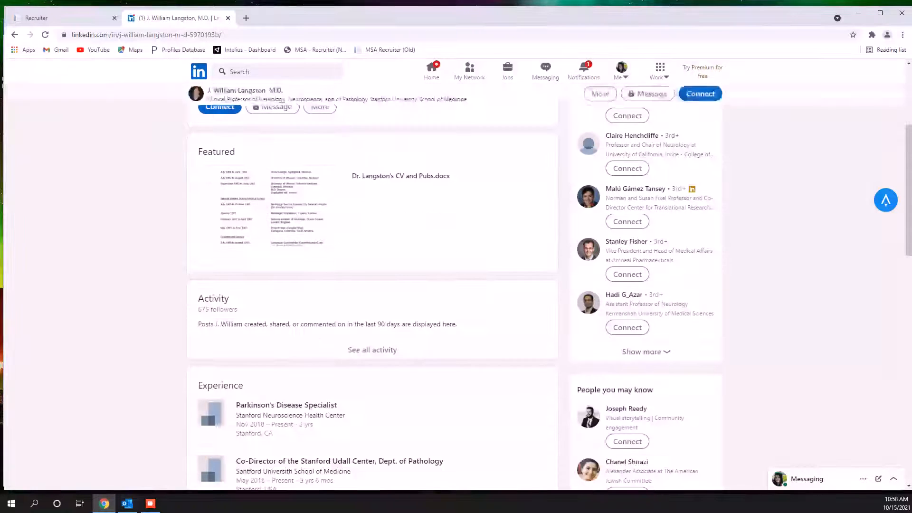
scroll(293, 285, down, 4)
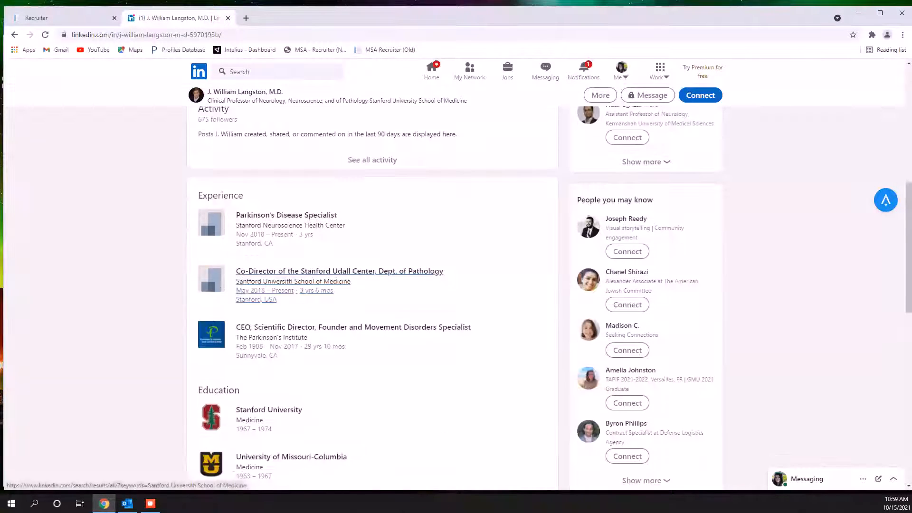
scroll(293, 285, down, 4)
scroll(293, 285, up, 10)
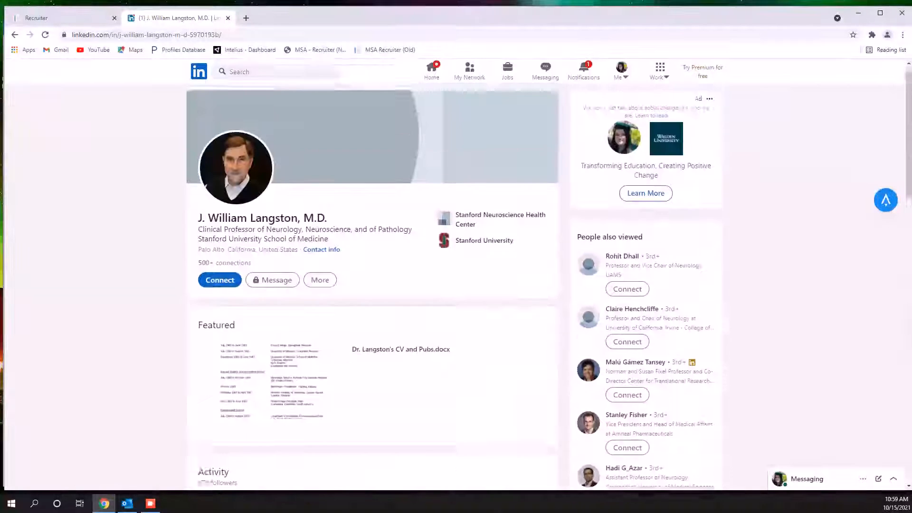
Open the Intelius dashboard in a new browser tab and try to search all states using the candidate's initialled first name and last name
key(ctrl+t)
click(245, 50)
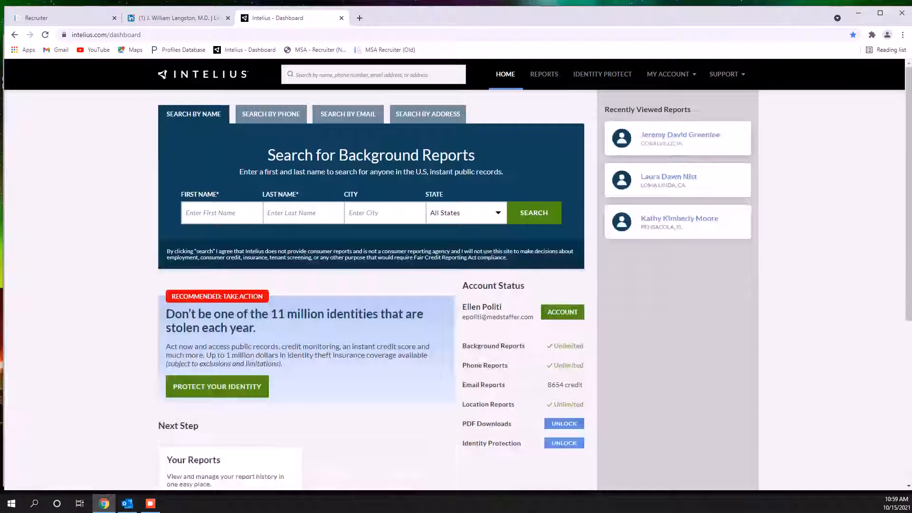
click(221, 213)
text(J)
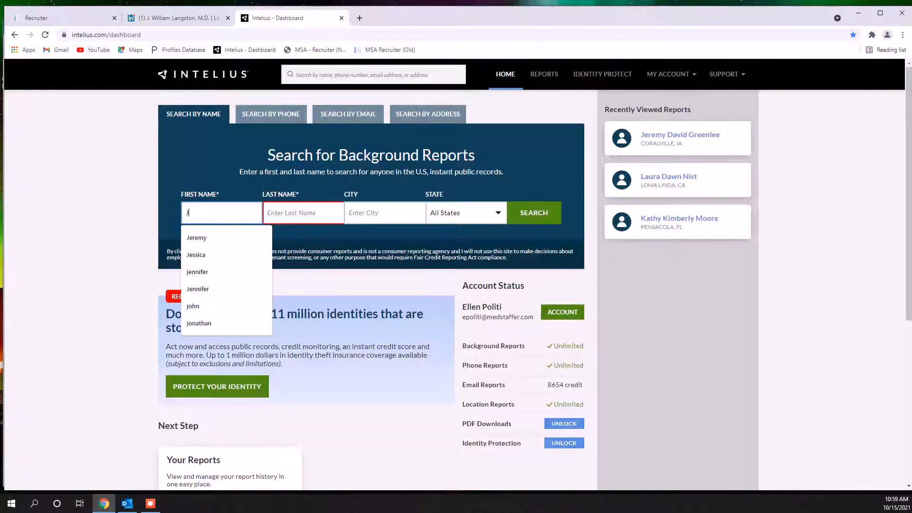
text(.)
key(Tab)
key(Tab)
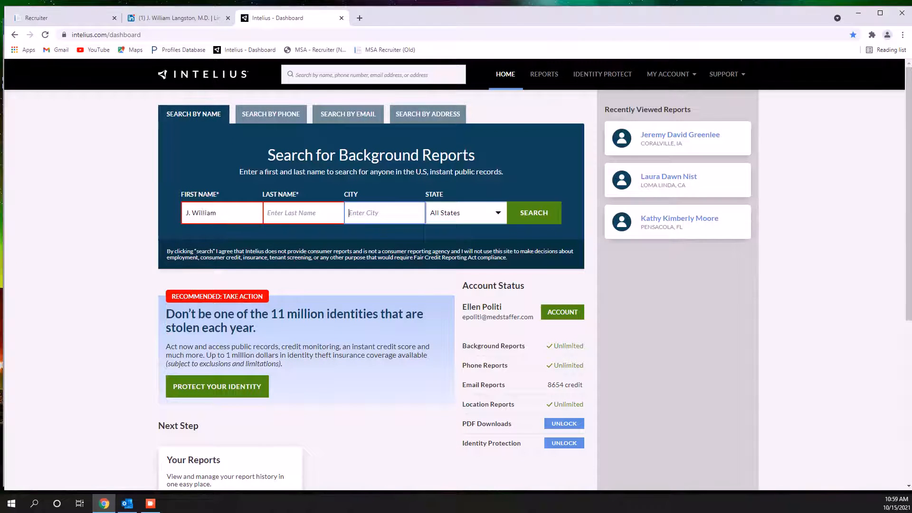
click(303, 213)
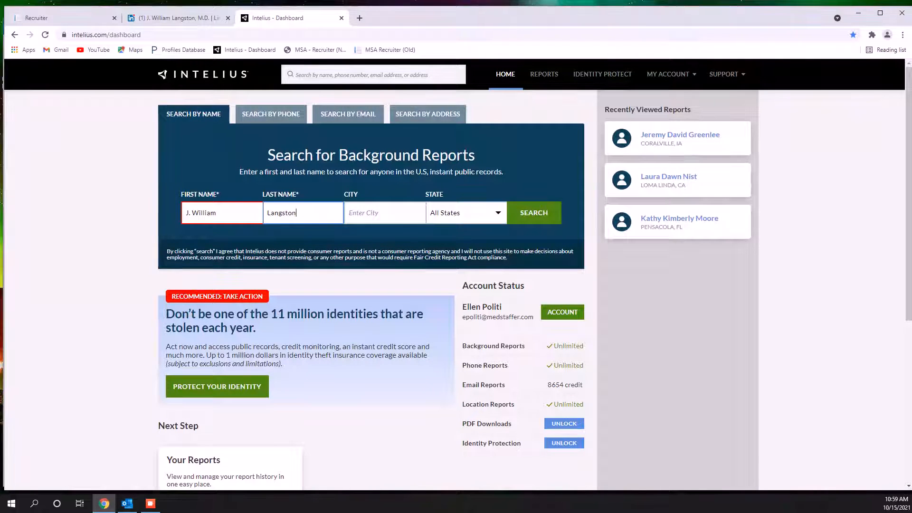
key(Return)
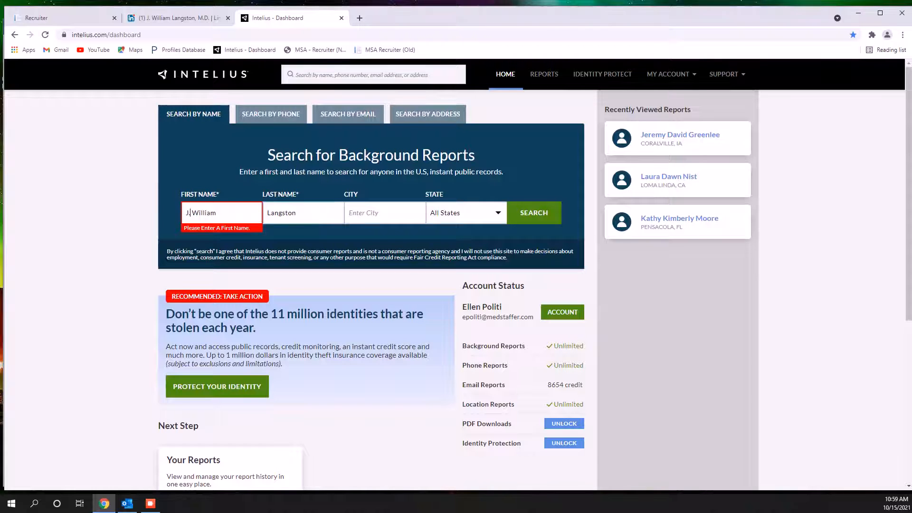
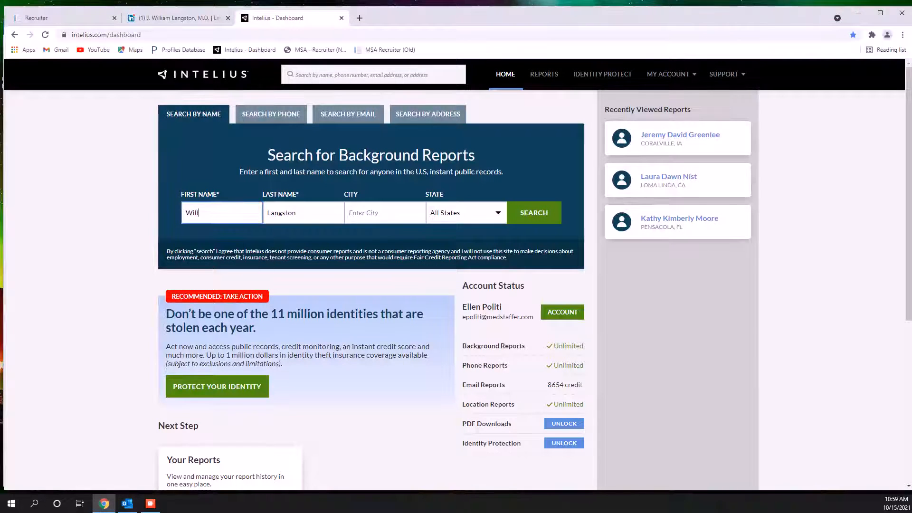
Remove the leading initial from the first name, run the all-states search and skim the matching people
key(Return)
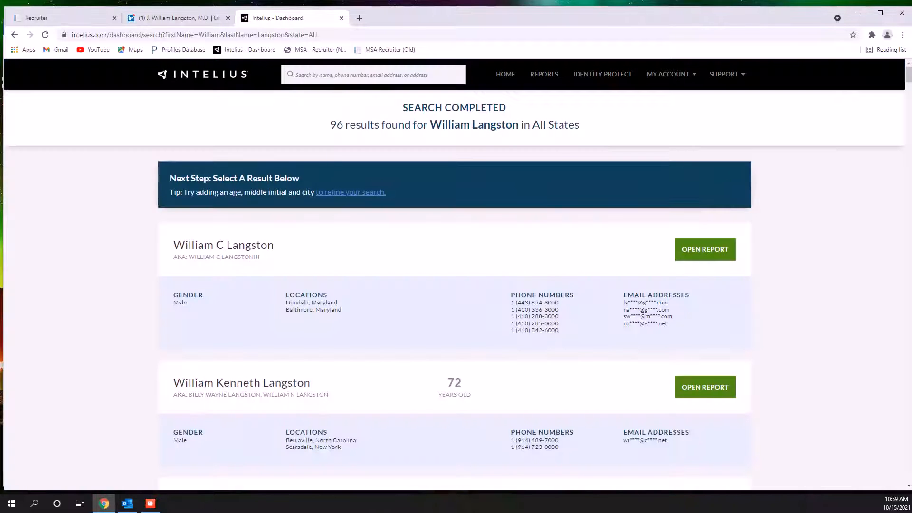
scroll(455, 273, down, 8)
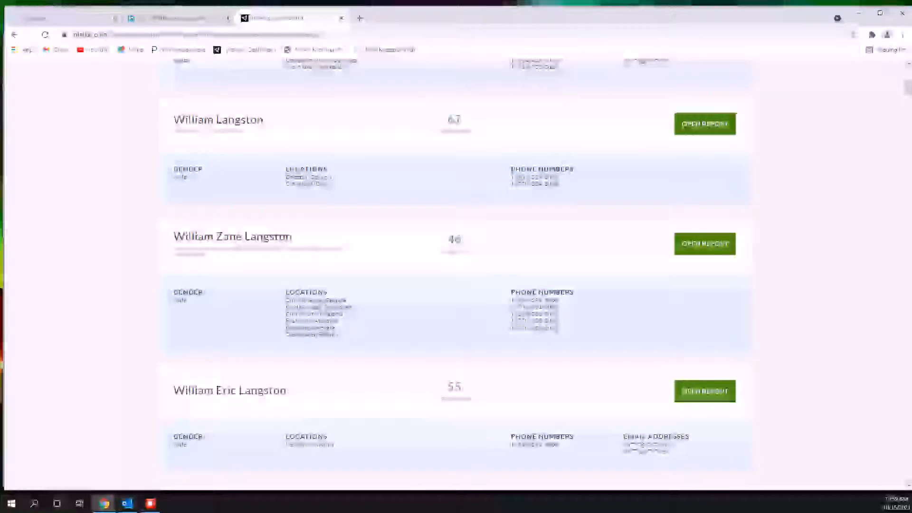
Check the candidate's location on LinkedIn, refine the Intelius search to California and look through the matching people
click(175, 18)
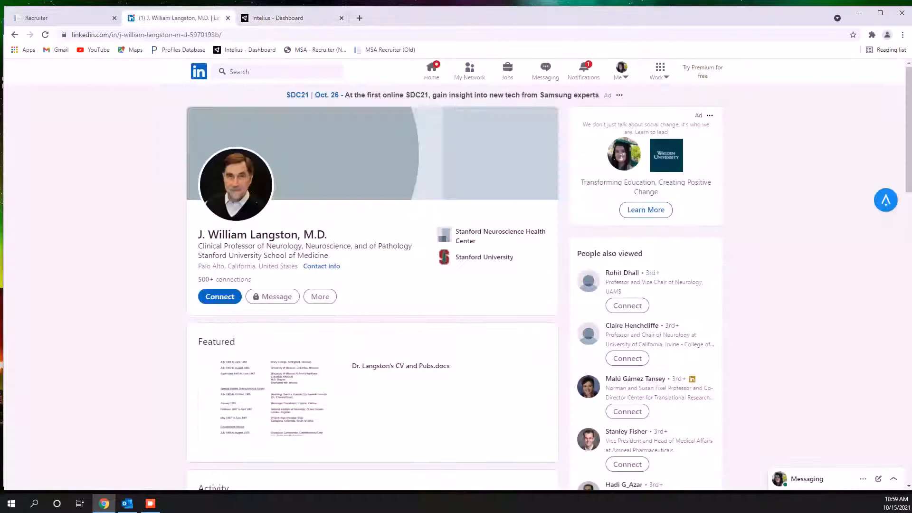
key(ctrl+Tab)
scroll(454, 273, up, 8)
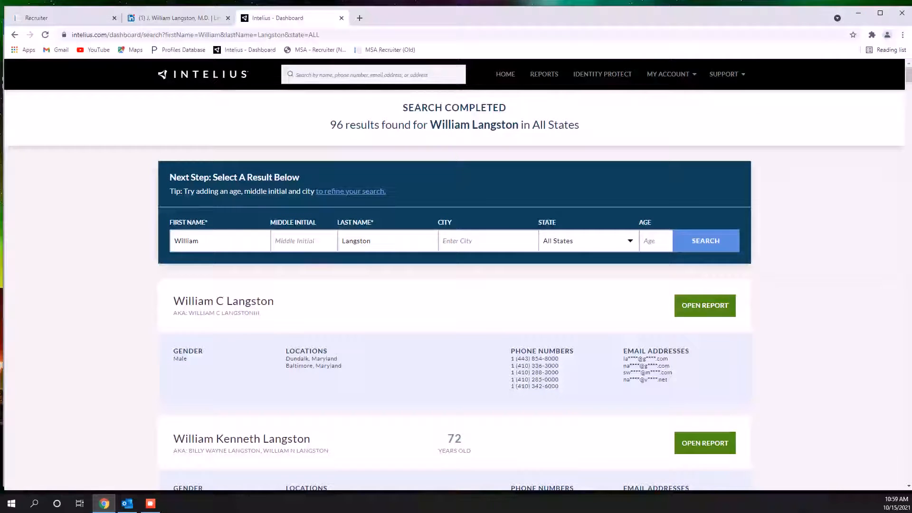
click(588, 240)
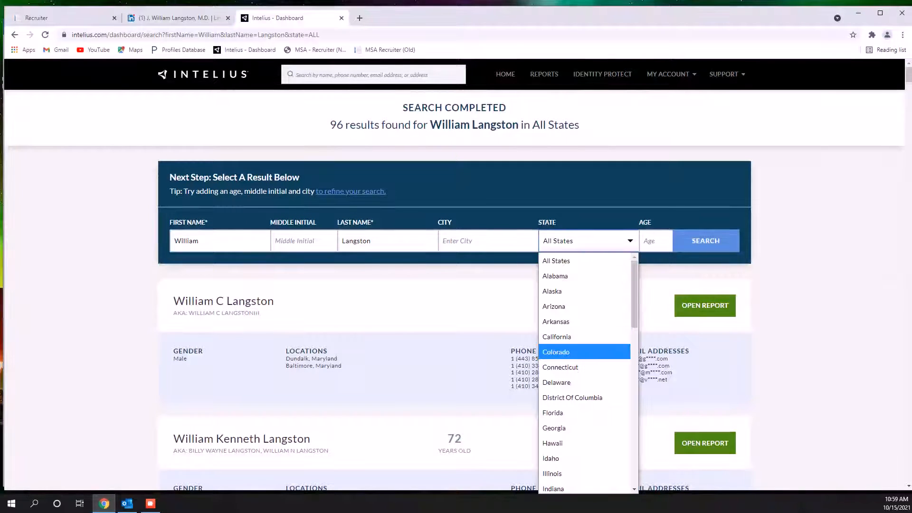
click(584, 350)
click(705, 241)
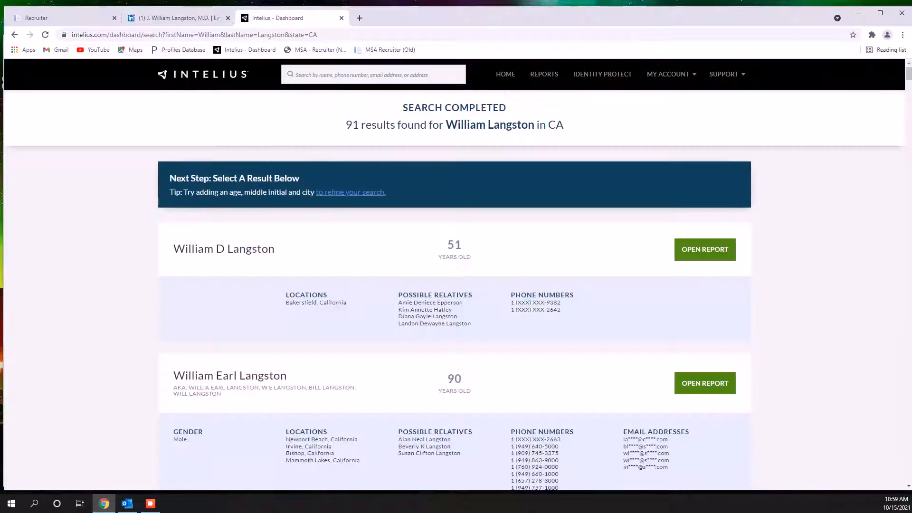
scroll(455, 273, down, 10)
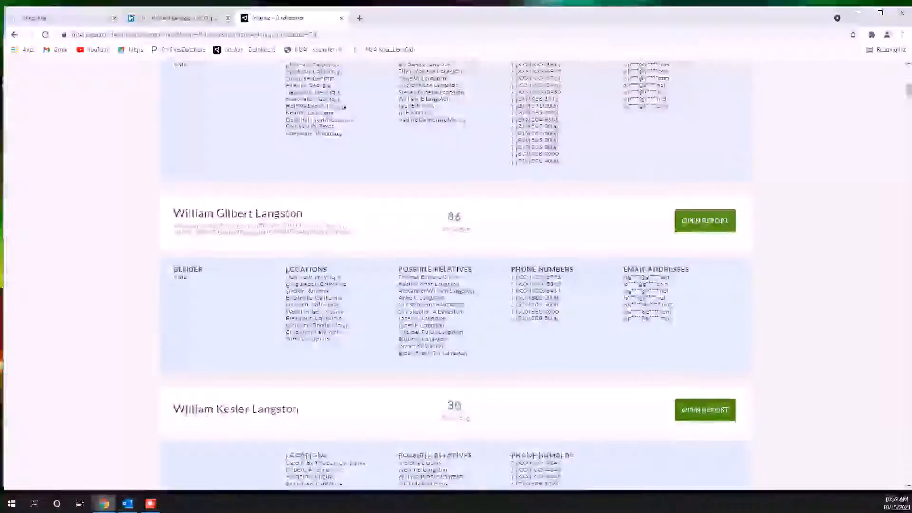
scroll(440, 135, down, 12)
scroll(439, 134, up, 6)
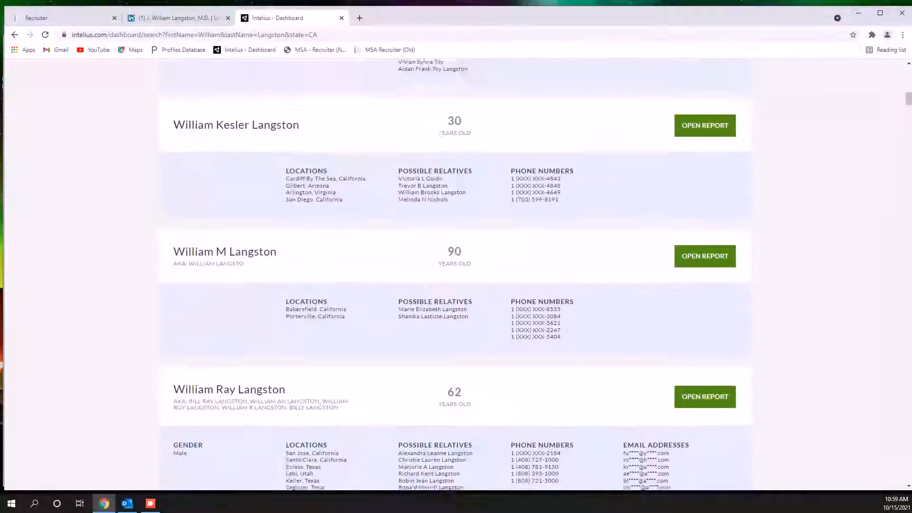
scroll(439, 134, up, 15)
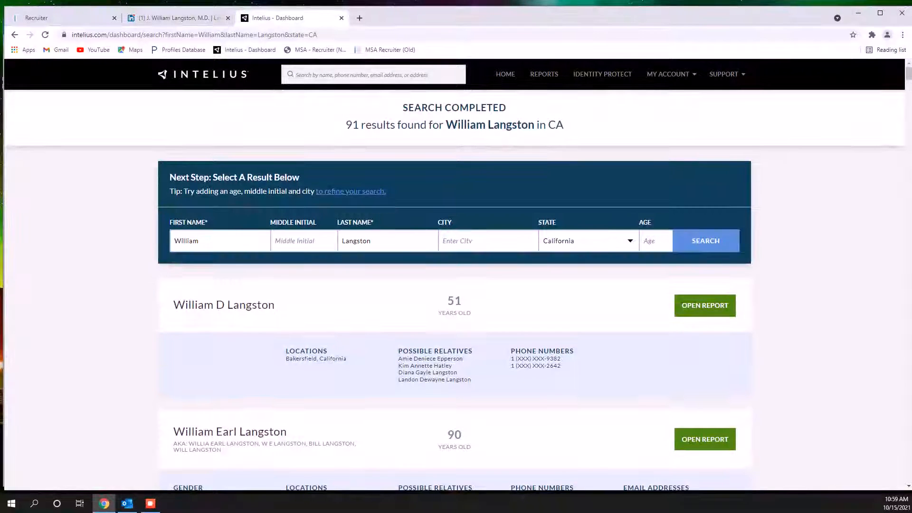
Add the initial J before the first name, rerun the California search and open the report for the match linked to Palo Alto and Stanford
click(173, 241)
text(J)
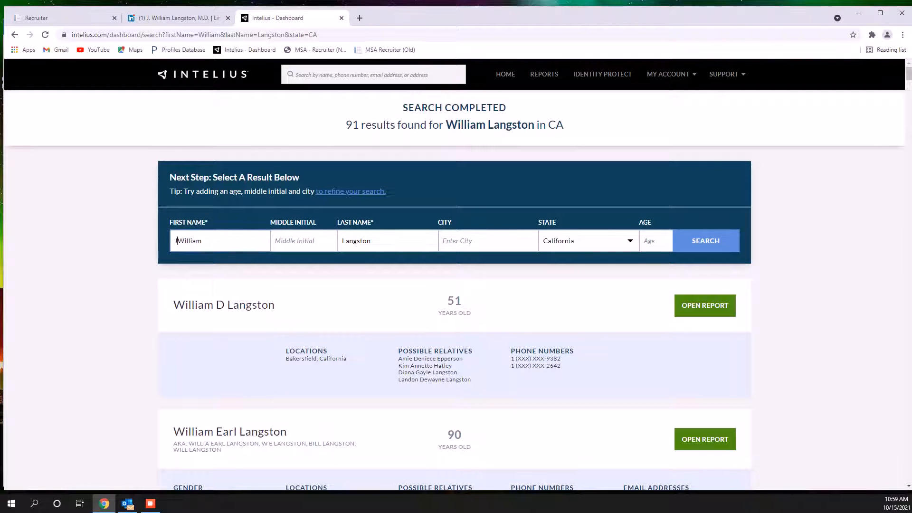
key(Return)
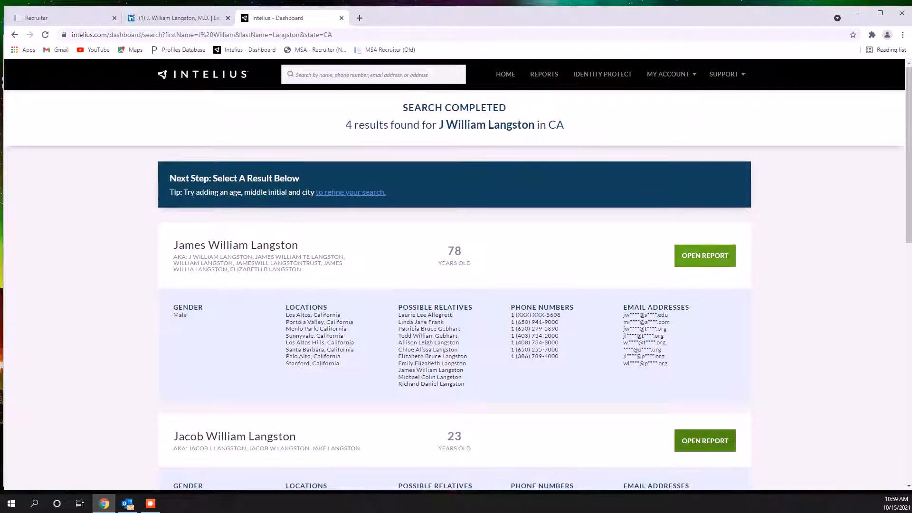
click(705, 255)
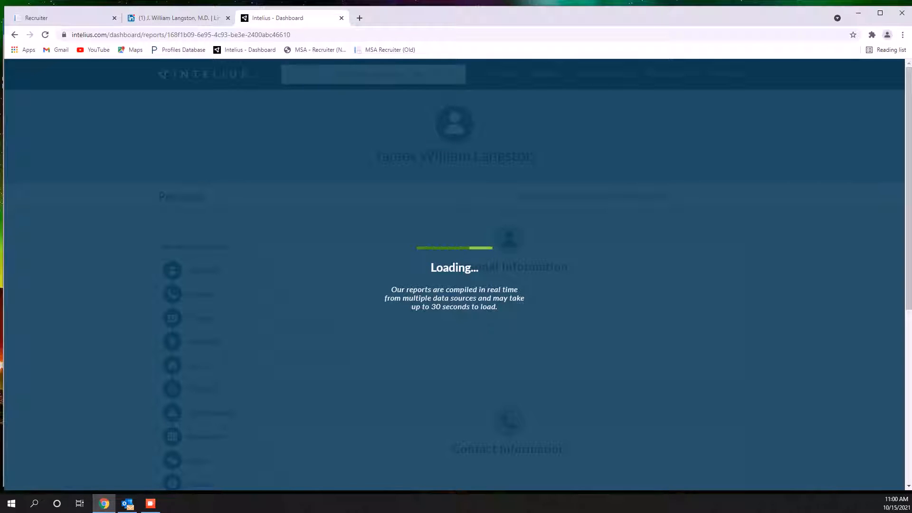
Review the background report down to its Possible Emails list and compare it with the candidate record in Recruiter
scroll(200, 152, down, 5)
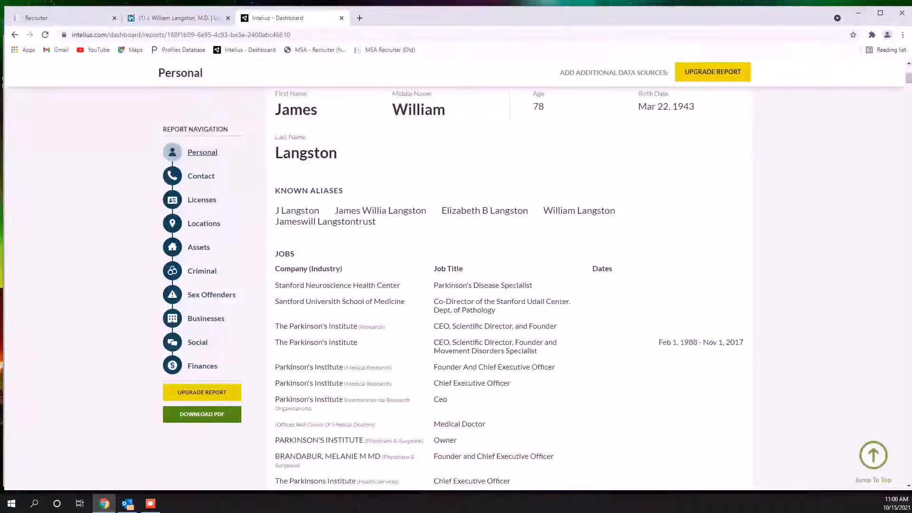
scroll(508, 285, down, 20)
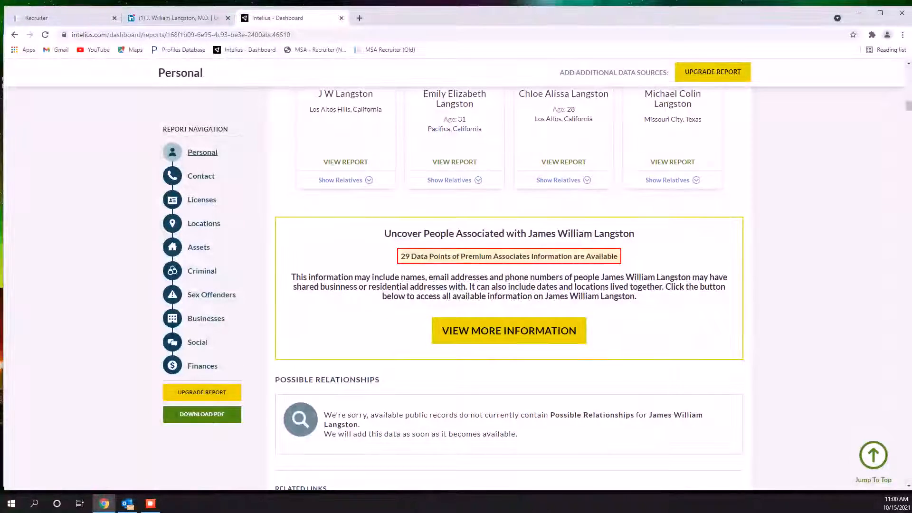
scroll(508, 285, down, 6)
scroll(508, 285, down, 15)
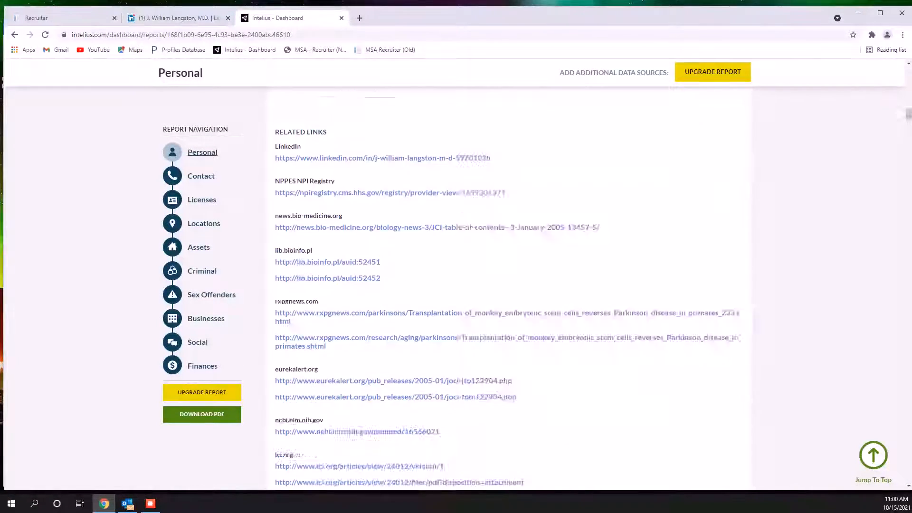
scroll(508, 285, down, 6)
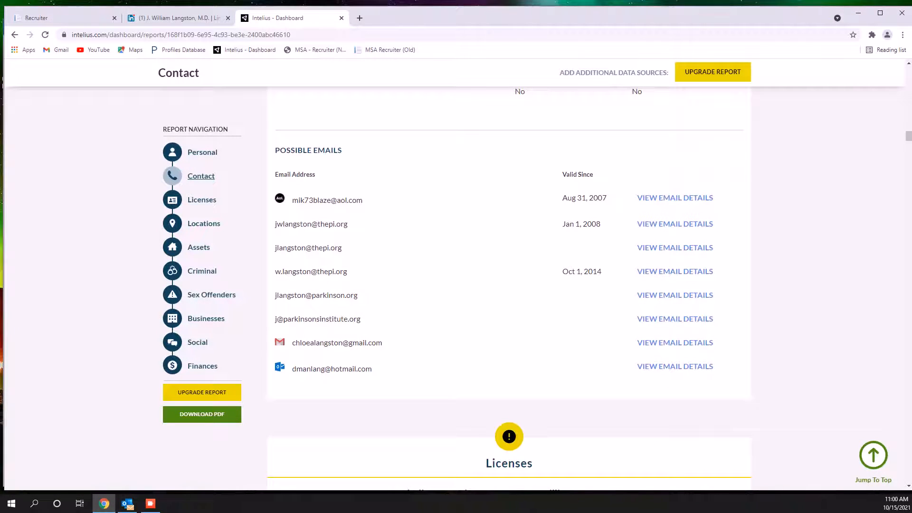
click(66, 18)
click(278, 18)
Copy the report's parkinson.org e-mail address, check it against the bounced message in Outlook, and append it after a semicolon in the record's Email field
drag(275, 295, 354, 295)
right_click(340, 297)
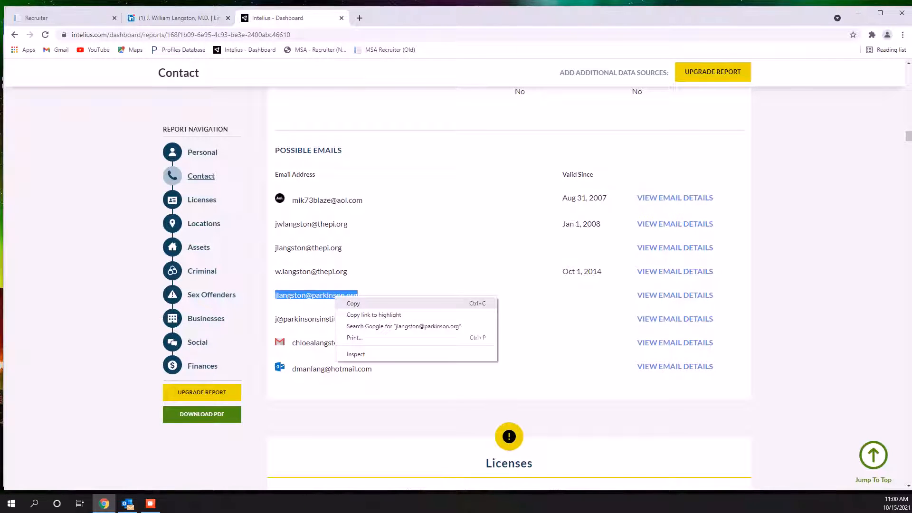
click(353, 303)
click(128, 503)
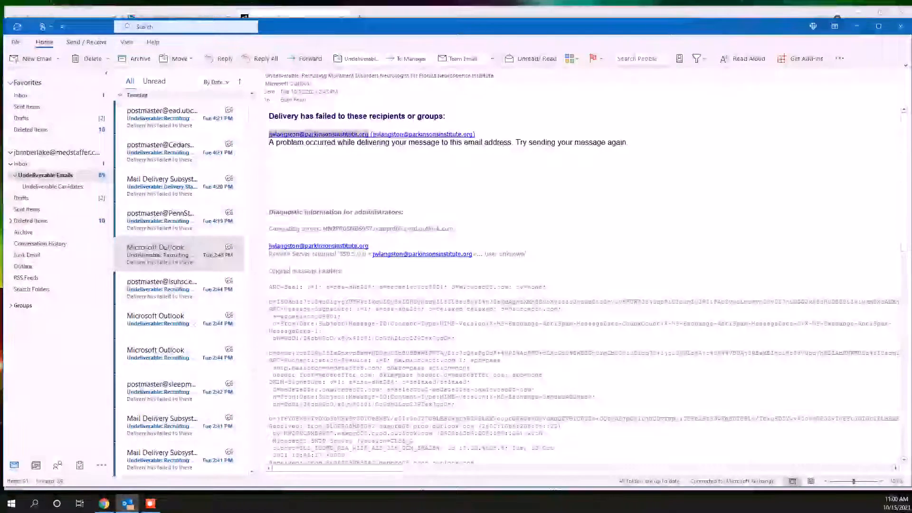
click(104, 503)
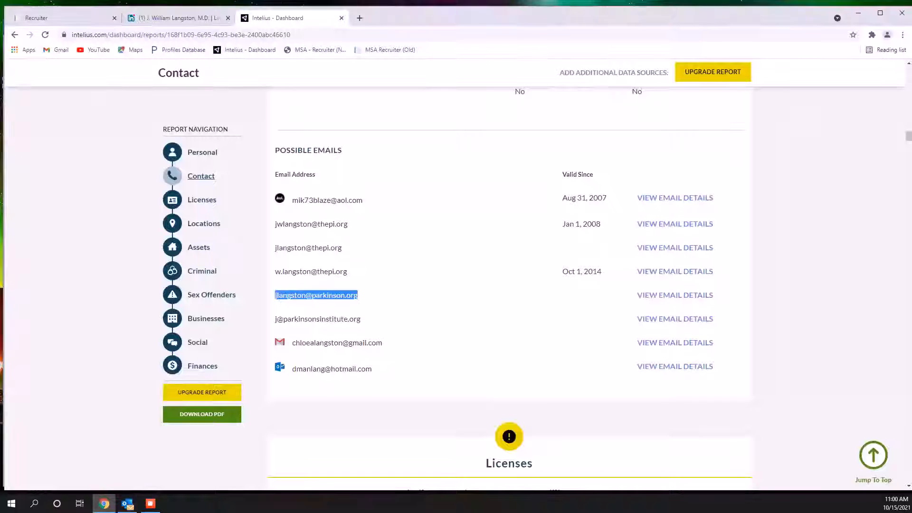
click(57, 18)
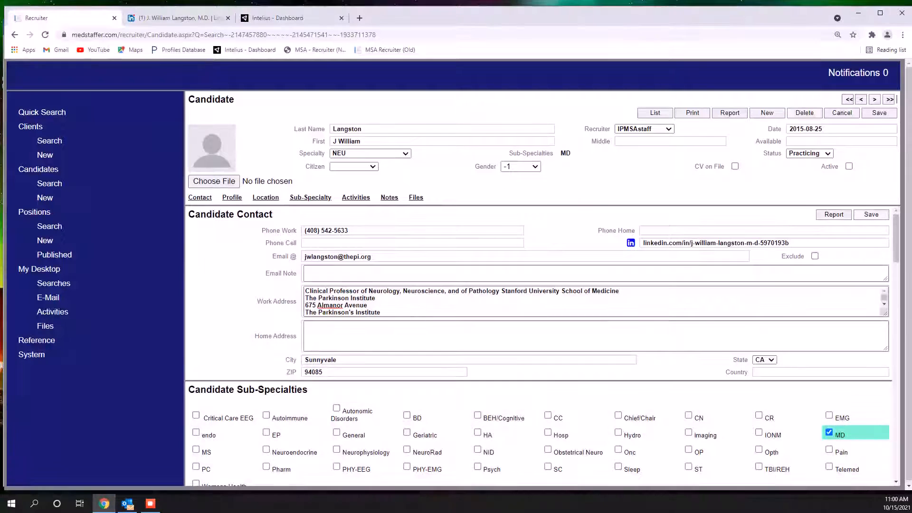
click(305, 257)
text(;)
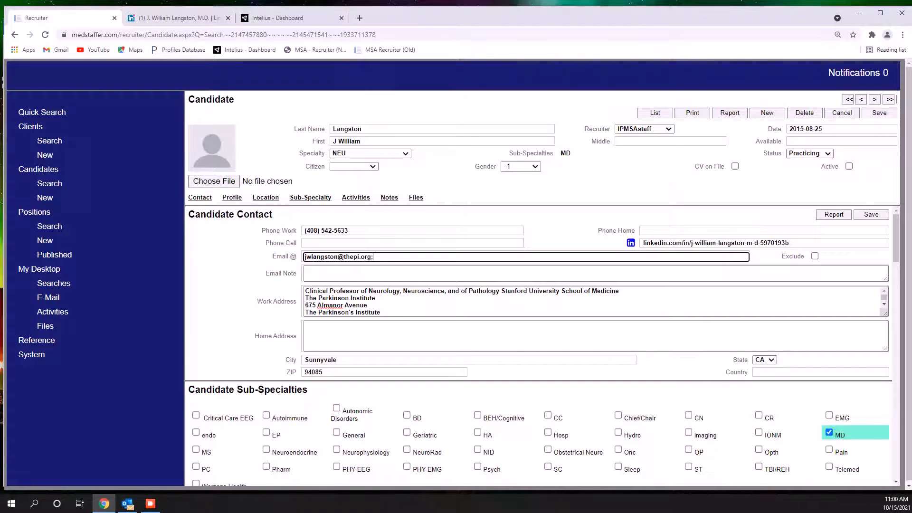
key(ctrl+v)
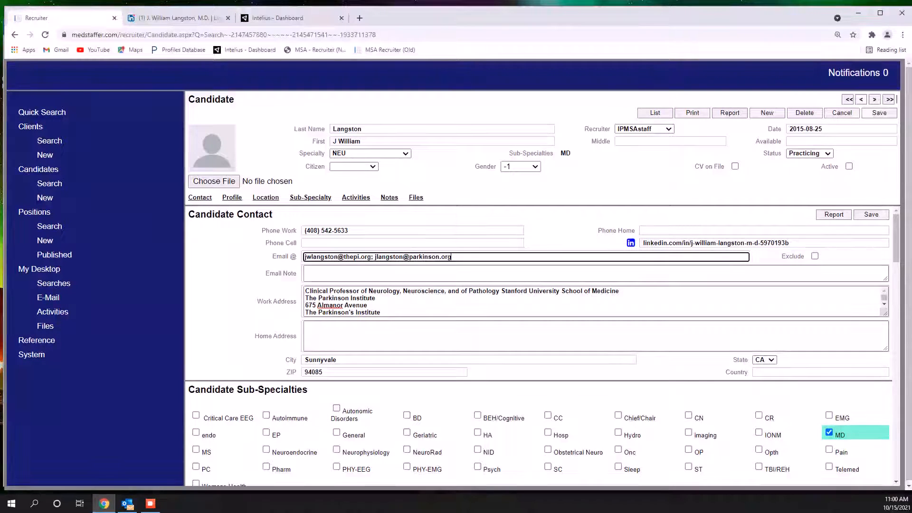
Copy the report's thepi.org address valid since Oct 1, 2014, append it after a semicolon in the record's Email field, and save the record
click(278, 18)
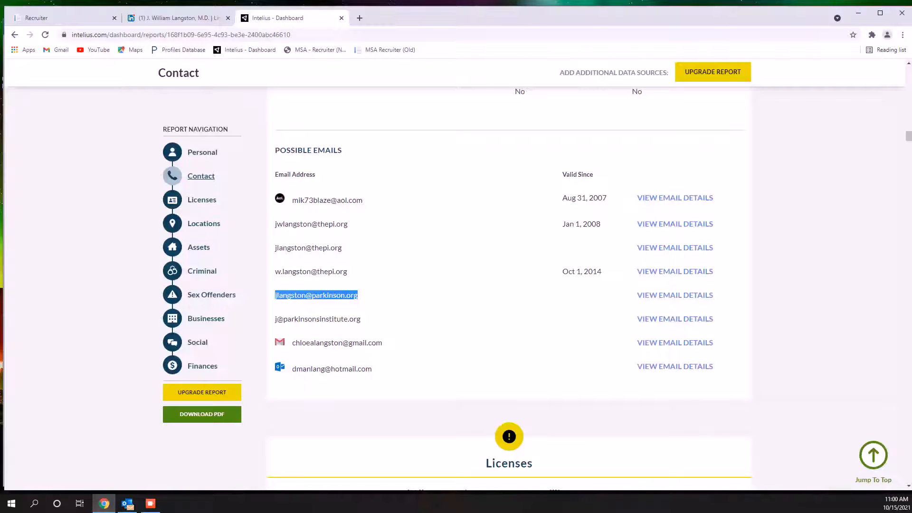
drag(348, 272, 291, 274)
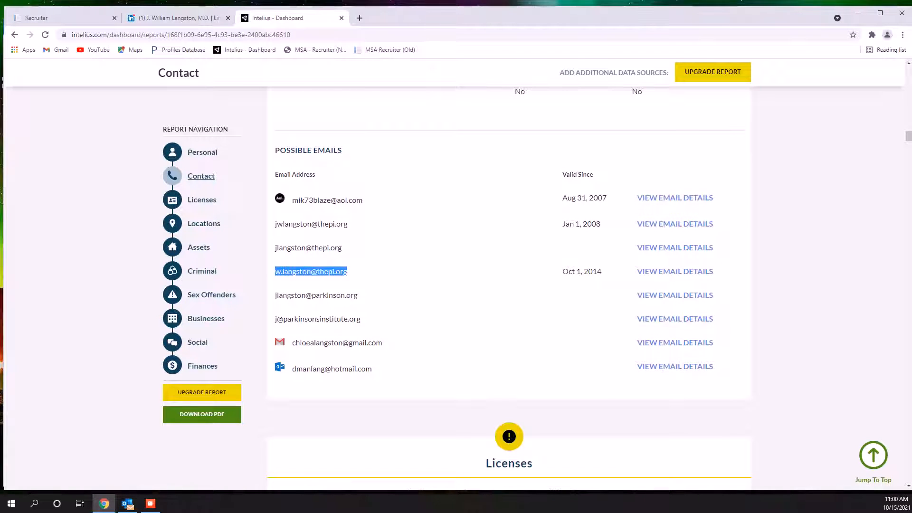
right_click(286, 271)
click(304, 279)
click(57, 18)
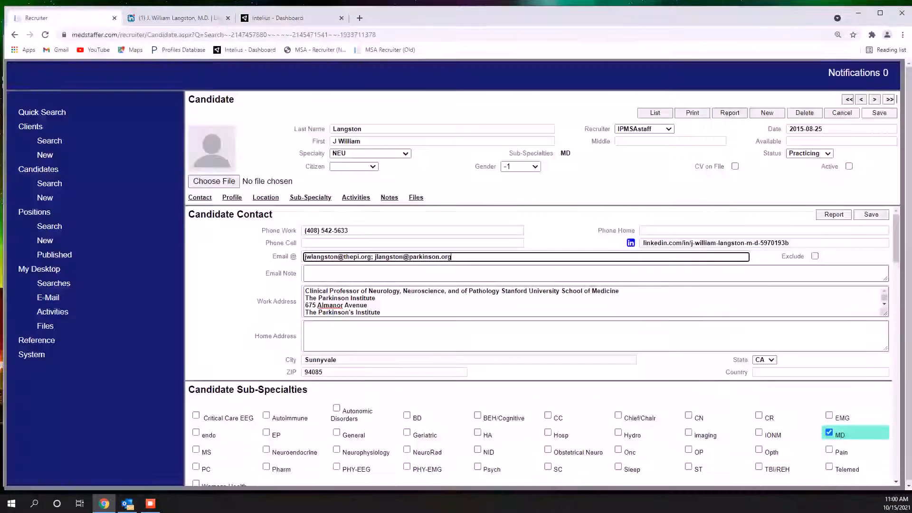
text(;)
key(ctrl+v)
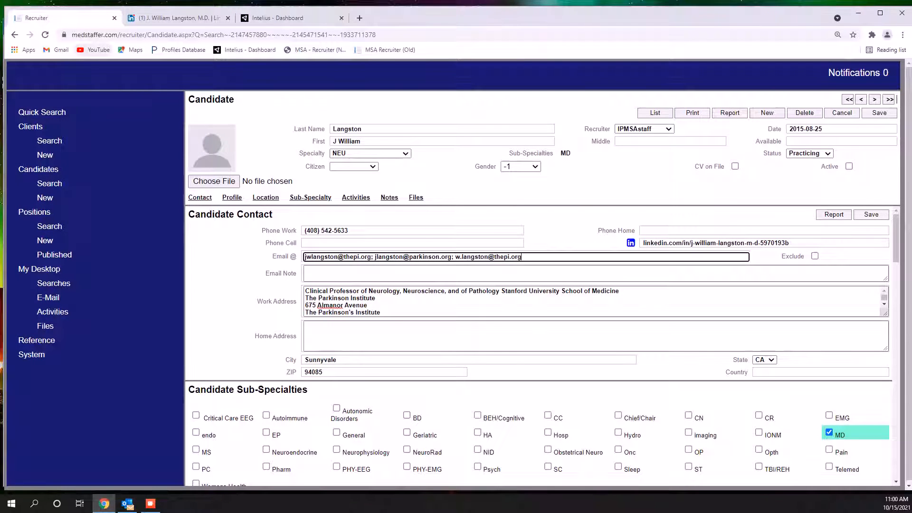
key(Return)
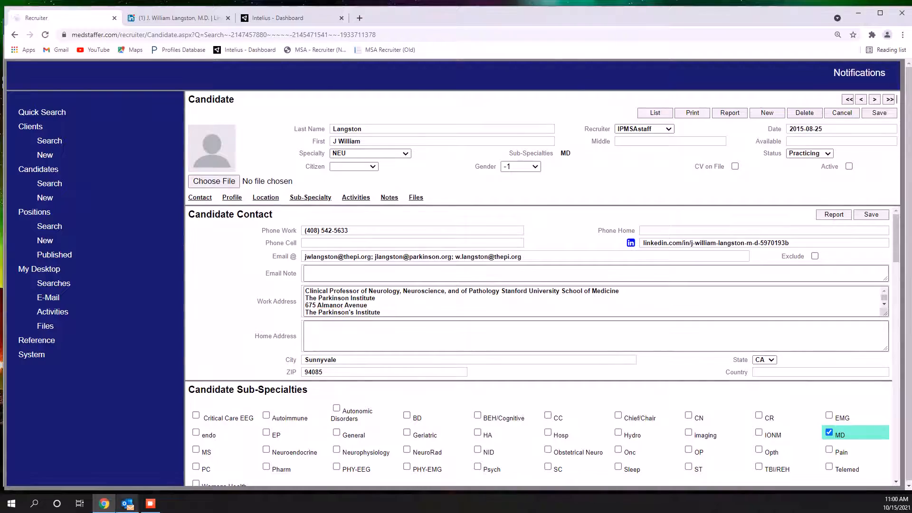
Switch to Outlook, delete the handled undeliverable message and copy the failed lsuhsc.edu address from the next one
click(127, 503)
click(85, 59)
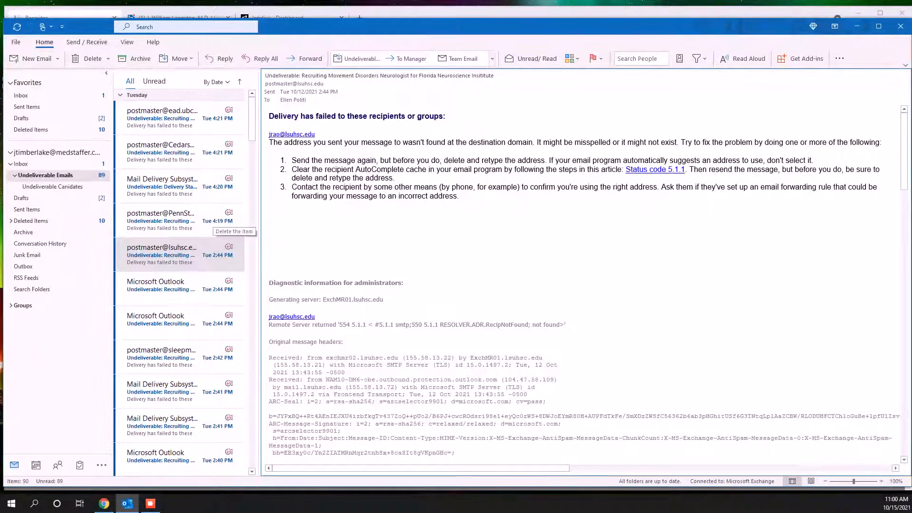
right_click(272, 136)
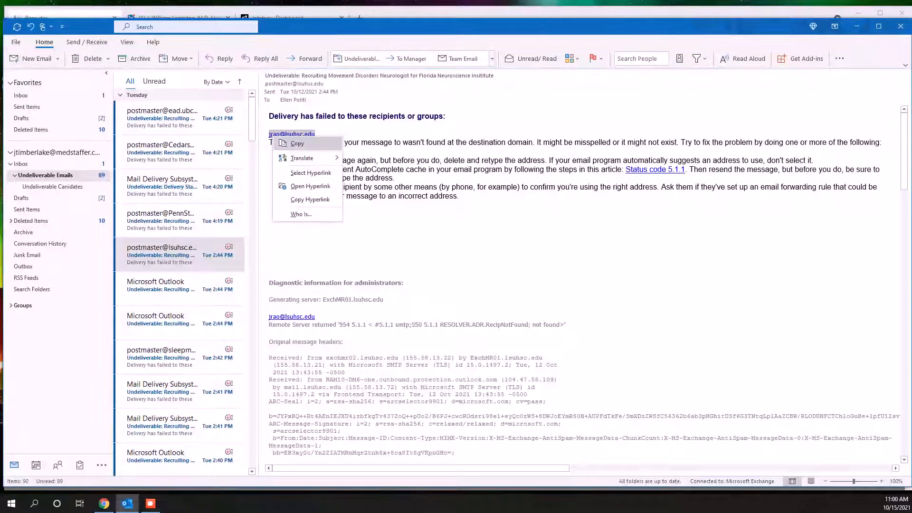
click(298, 143)
Search the Recruiter candidates by the copied lsuhsc.edu e-mail address and open the matching New Orleans record
key(alt+Tab)
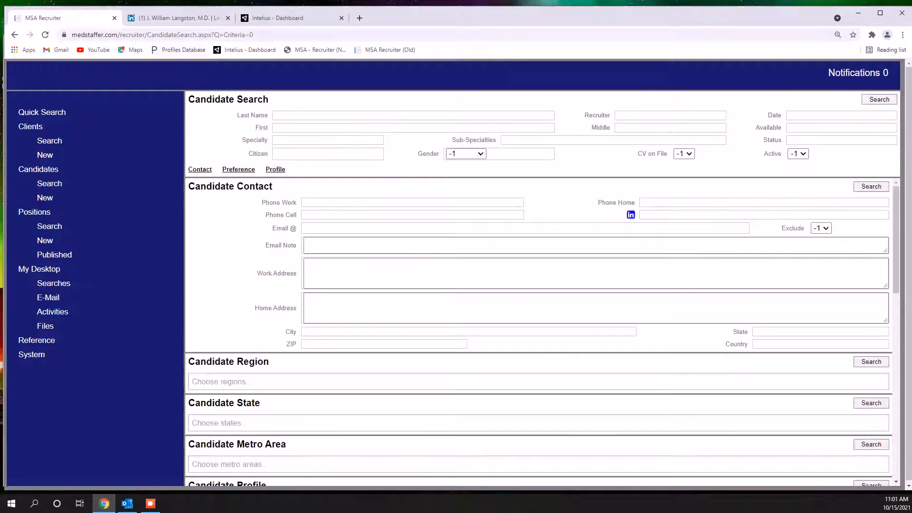
click(475, 228)
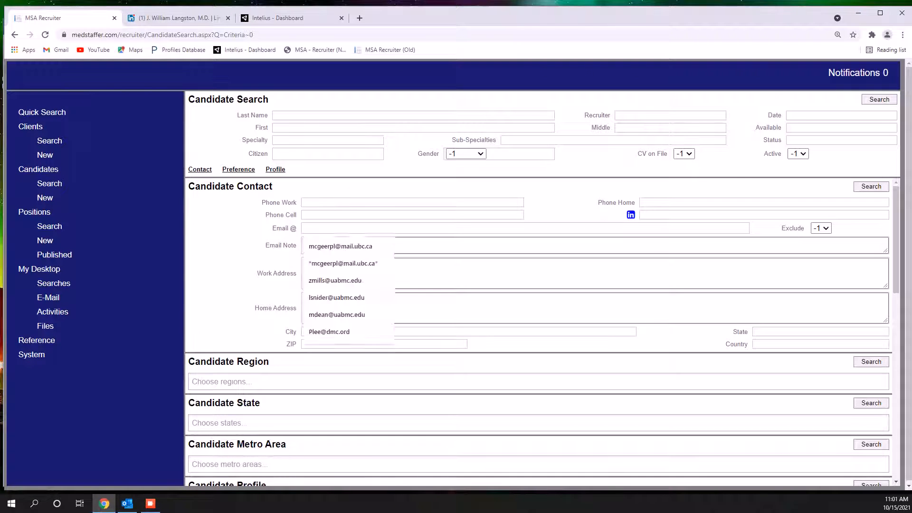
key(ctrl+v)
key(Return)
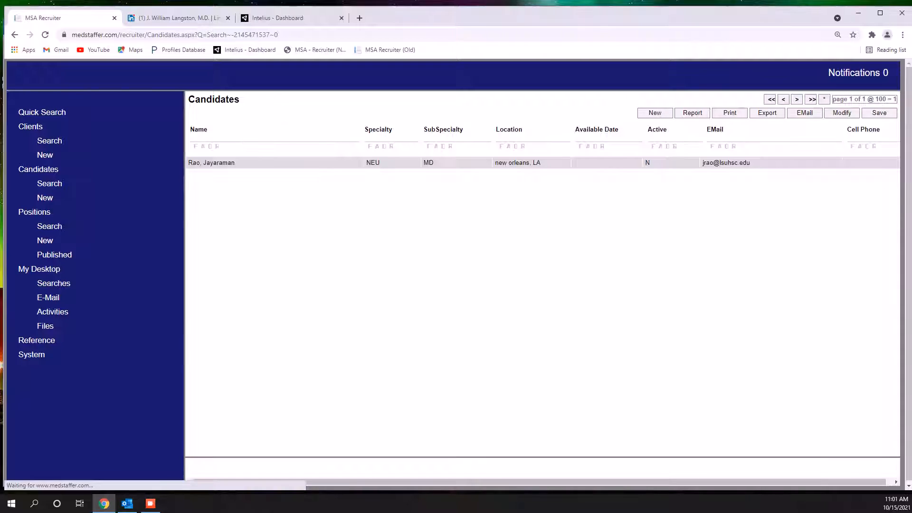
click(211, 163)
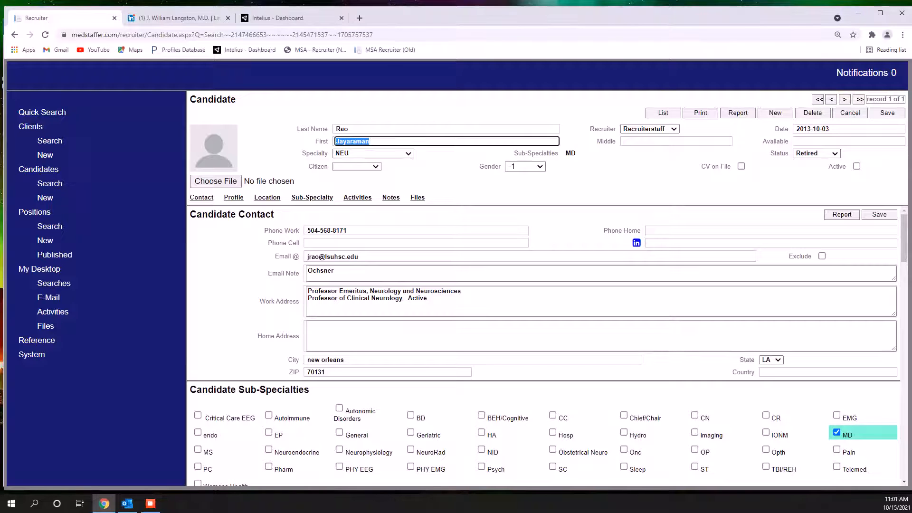
Close the LinkedIn and Intelius pages, search Google for the candidate's full name and open the Doximity profile
click(228, 18)
click(228, 18)
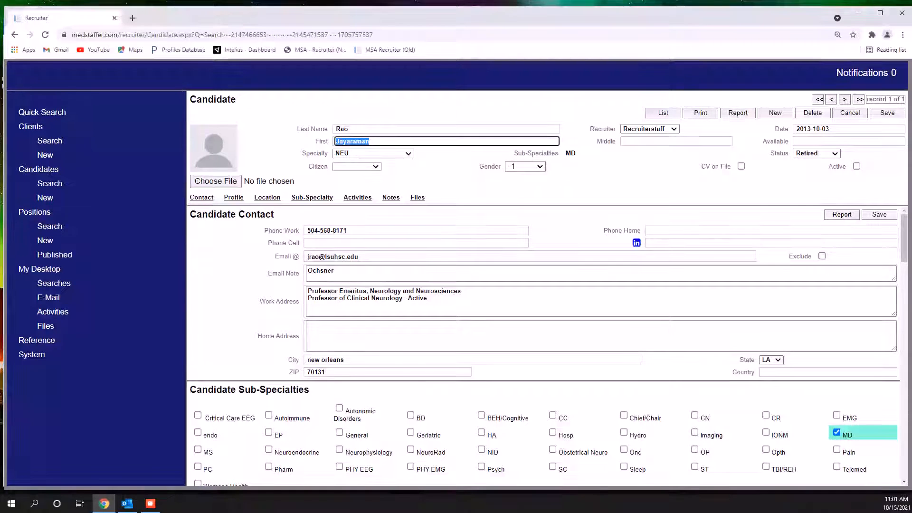
key(ctrl+c)
key(ctrl+t)
key(ctrl+v)
text(Rao)
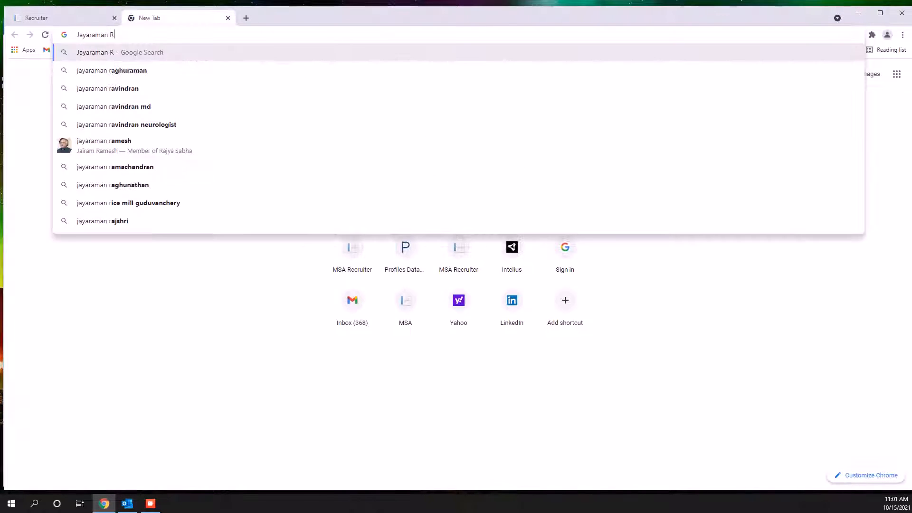
key(Return)
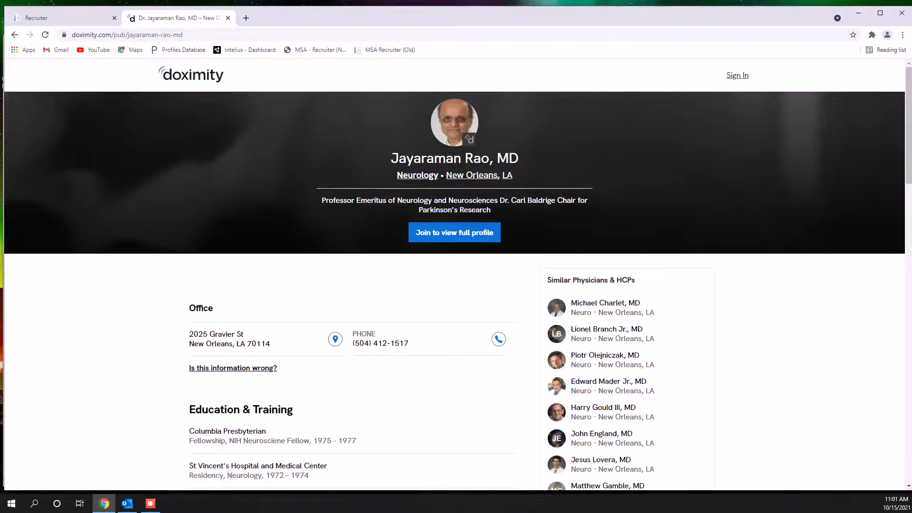
Copy the office phone number from the Doximity profile and replace the Phone Work entry in the candidate record with it
scroll(454, 276, down, 2)
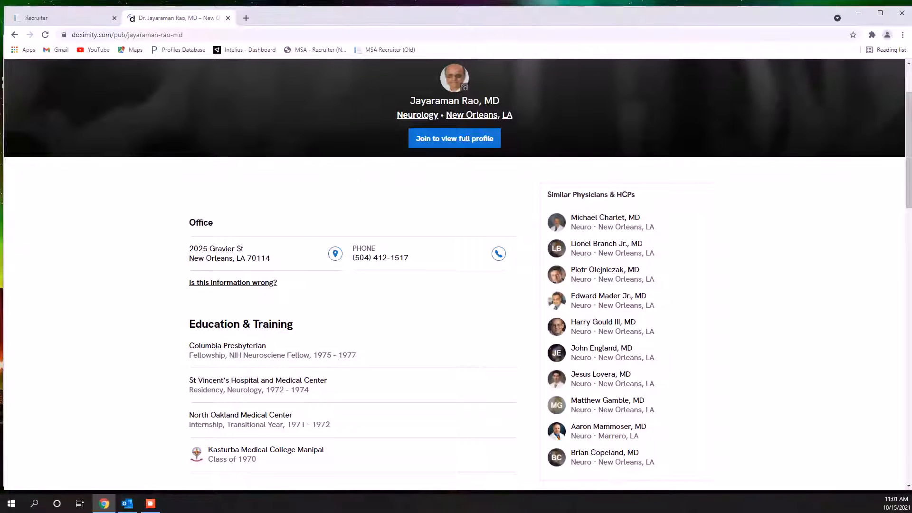
drag(410, 258, 352, 259)
right_click(357, 260)
click(375, 265)
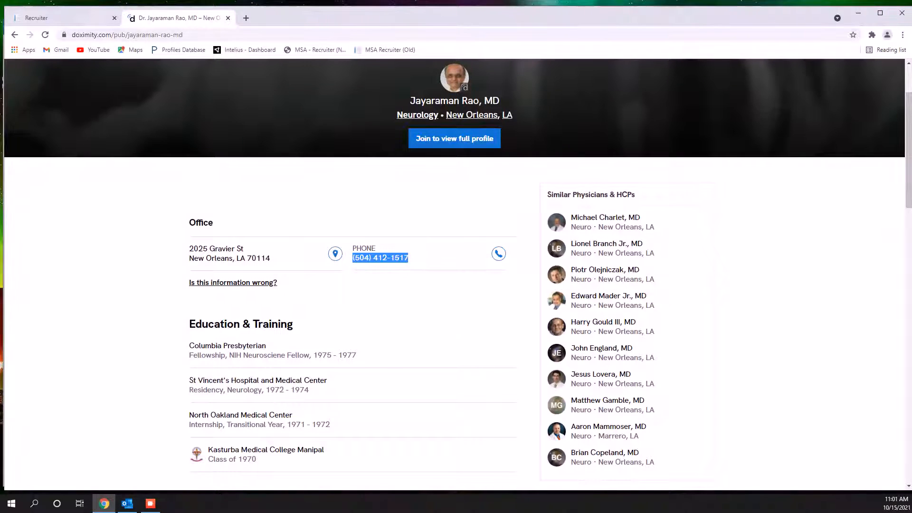
click(57, 18)
click(361, 230)
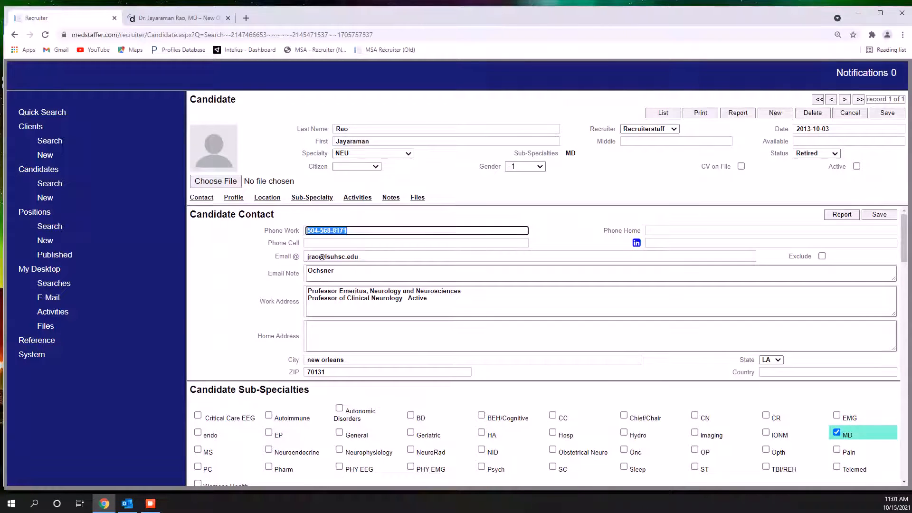
key(ctrl+v)
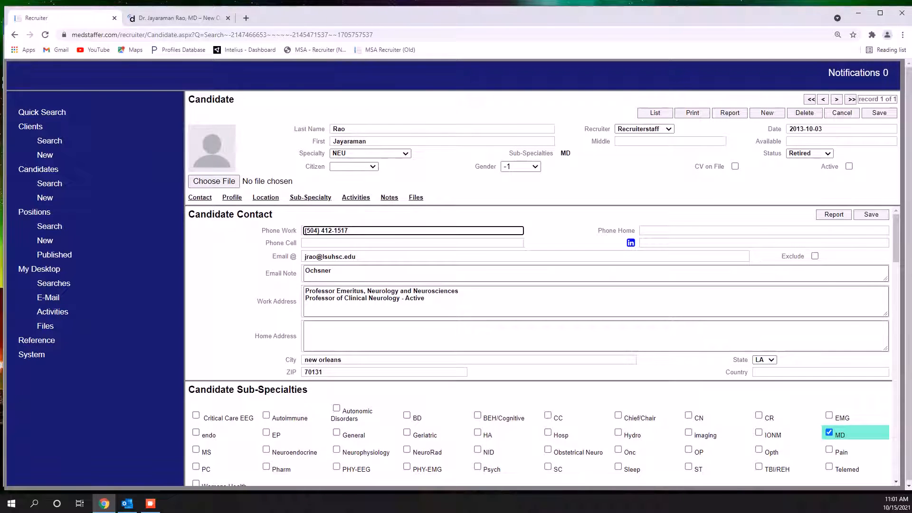
Check the Google results for the candidate and review the Doximity profile down to Certifications & Licensure
click(179, 18)
scroll(428, 285, down, 3)
scroll(456, 285, up, 5)
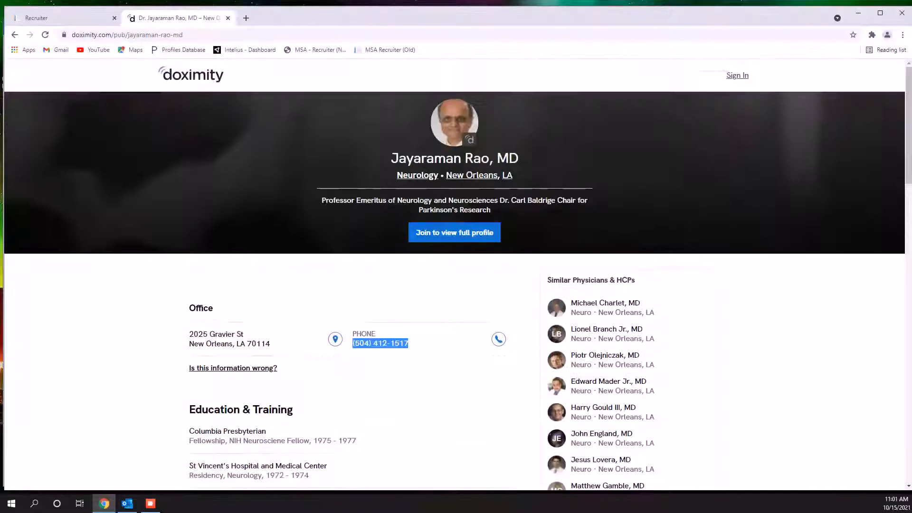
click(14, 35)
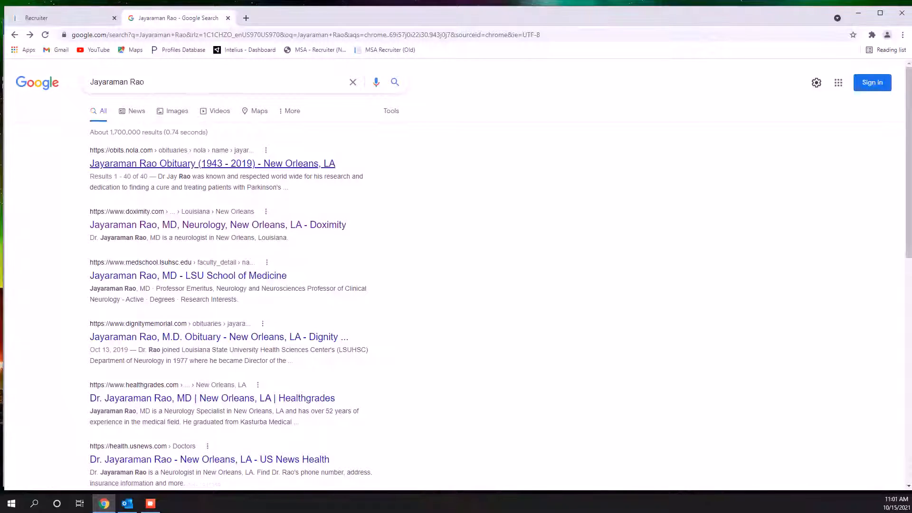
click(217, 224)
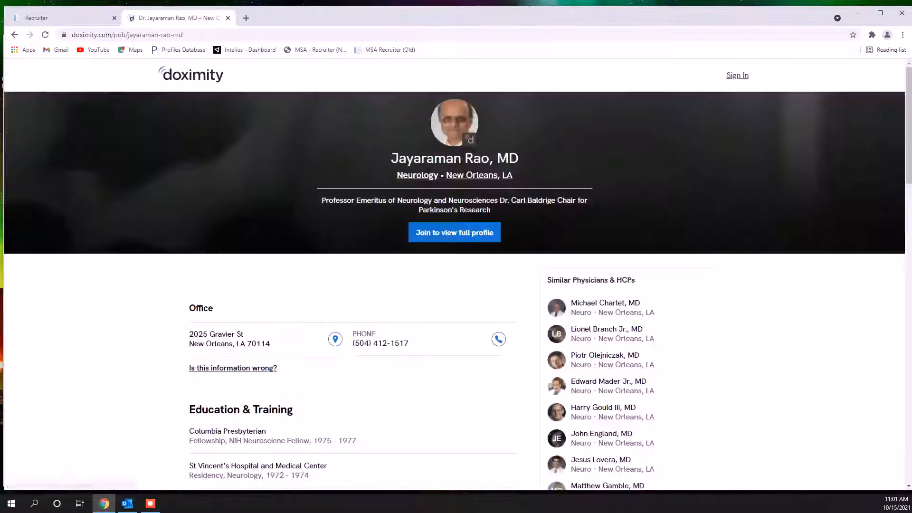
scroll(456, 285, down, 5)
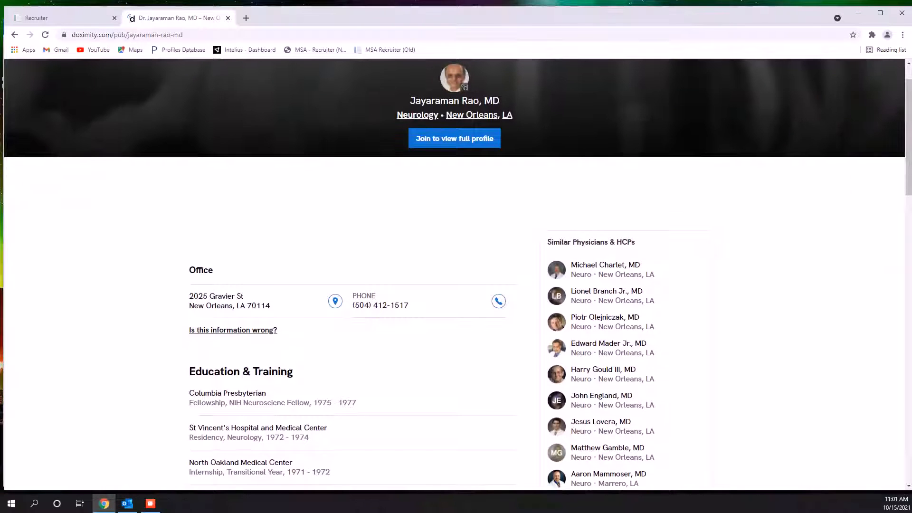
scroll(456, 323, up, 3)
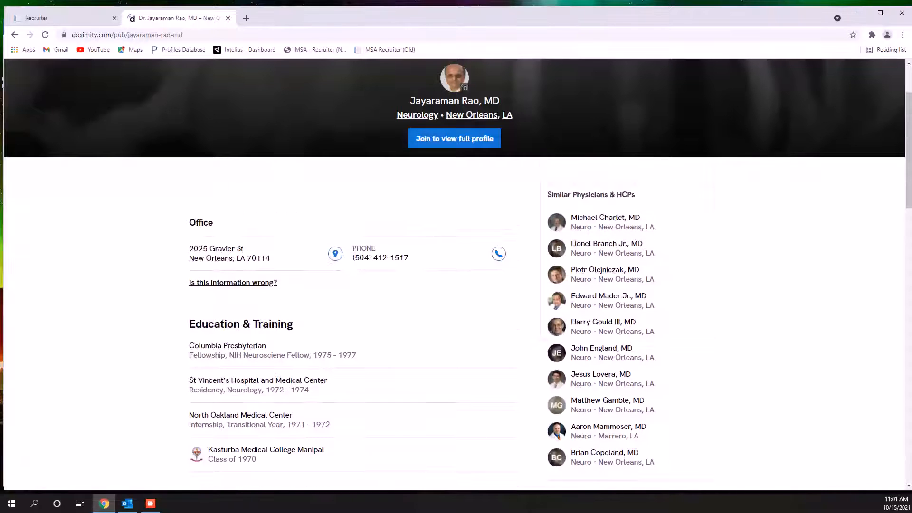
scroll(456, 323, down, 3)
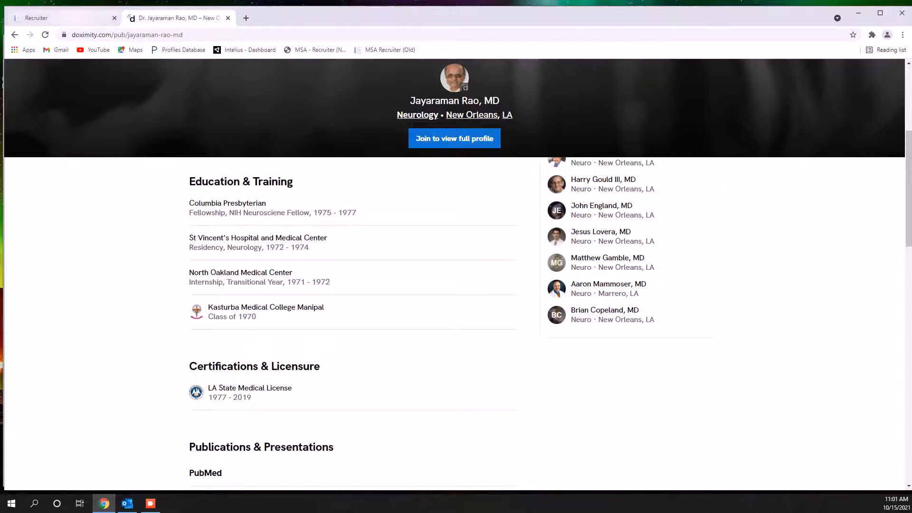
Clear the undeliverable address from the candidate record's Email field and save the record
click(57, 18)
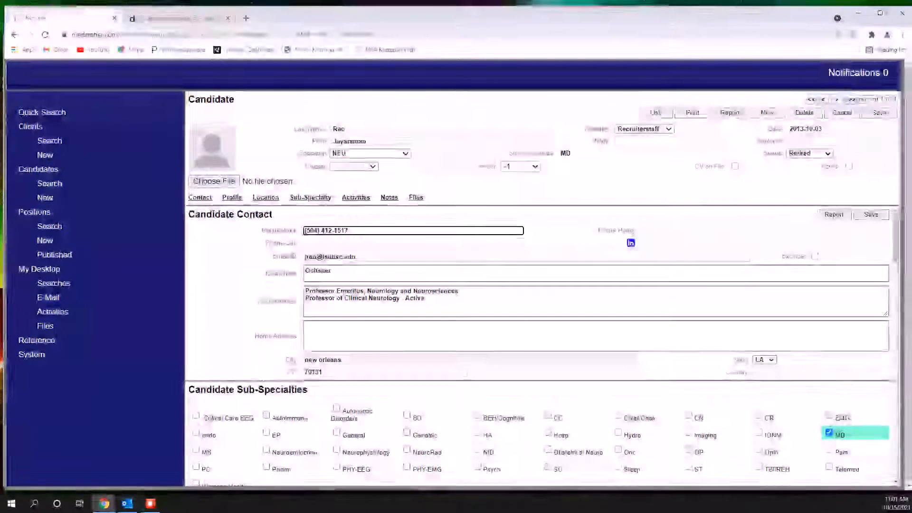
drag(358, 257, 305, 257)
key(BackSpace)
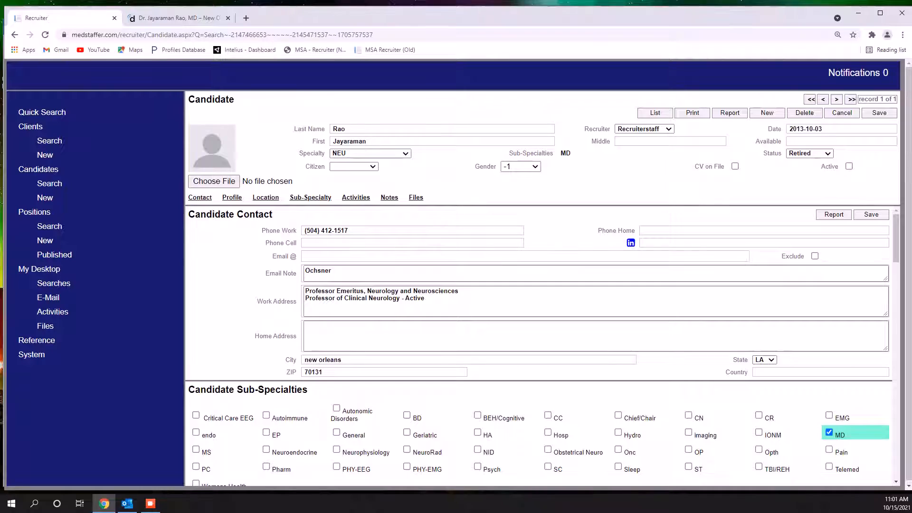
In Outlook, delete the lsuhsc.edu bounce message and copy the failed bannerhealth.com address from the next message
click(127, 503)
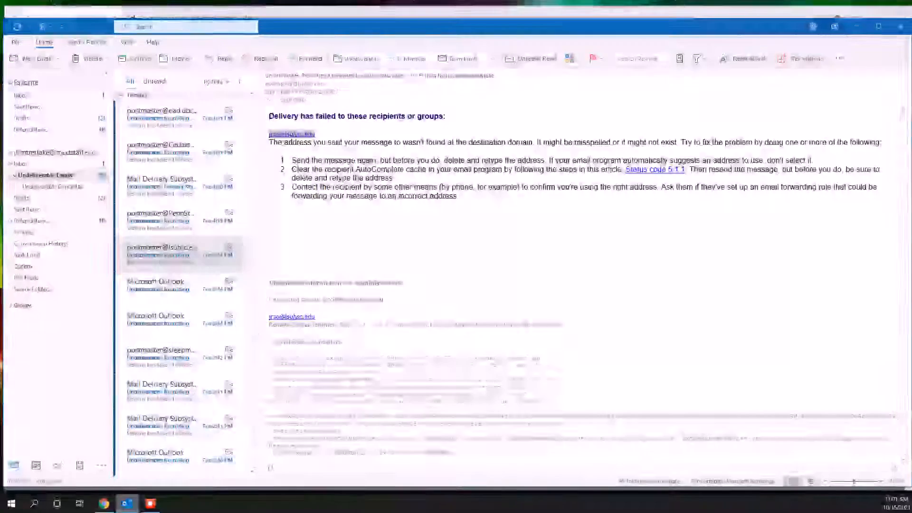
click(87, 59)
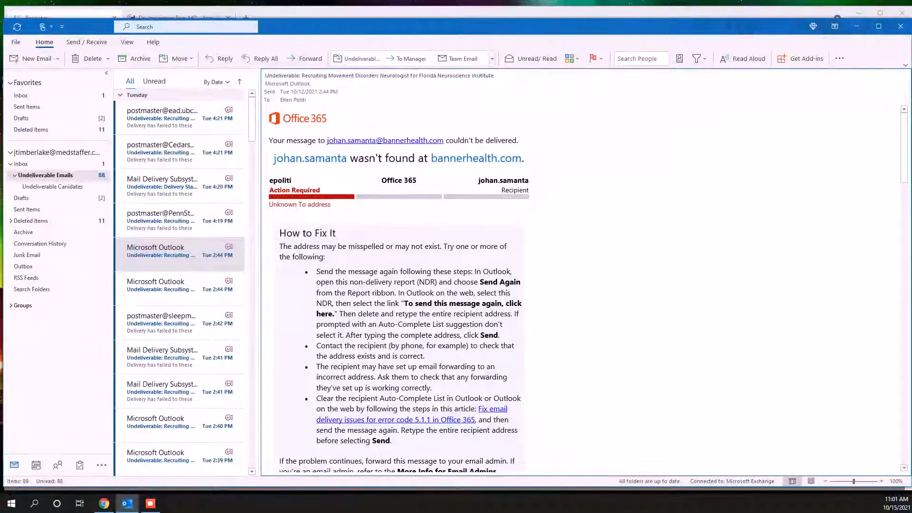
drag(325, 140, 441, 141)
right_click(420, 140)
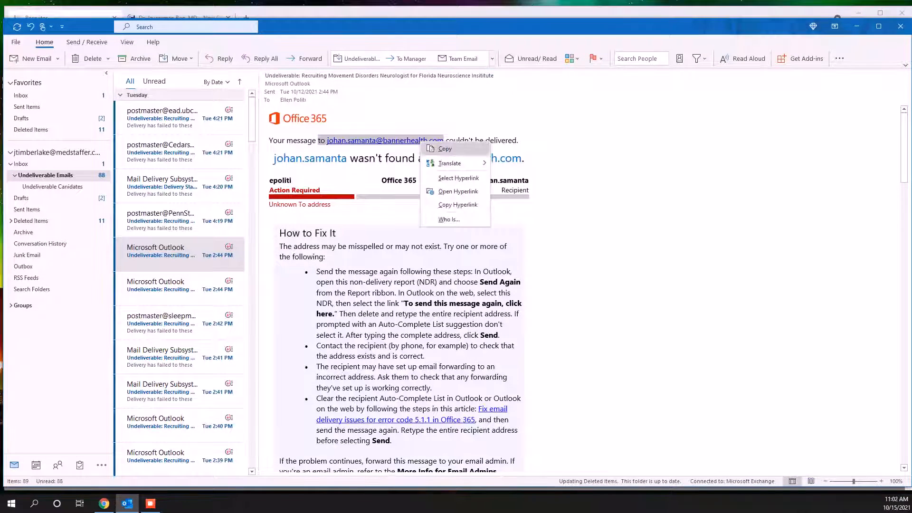
click(444, 148)
Run a new candidate search in Recruiter using the copied bannerhealth.com e-mail address
click(104, 503)
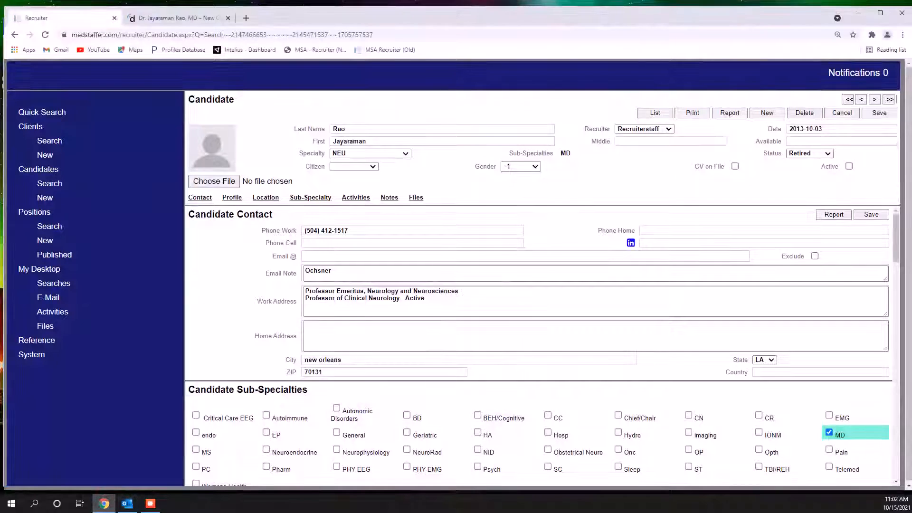
click(49, 184)
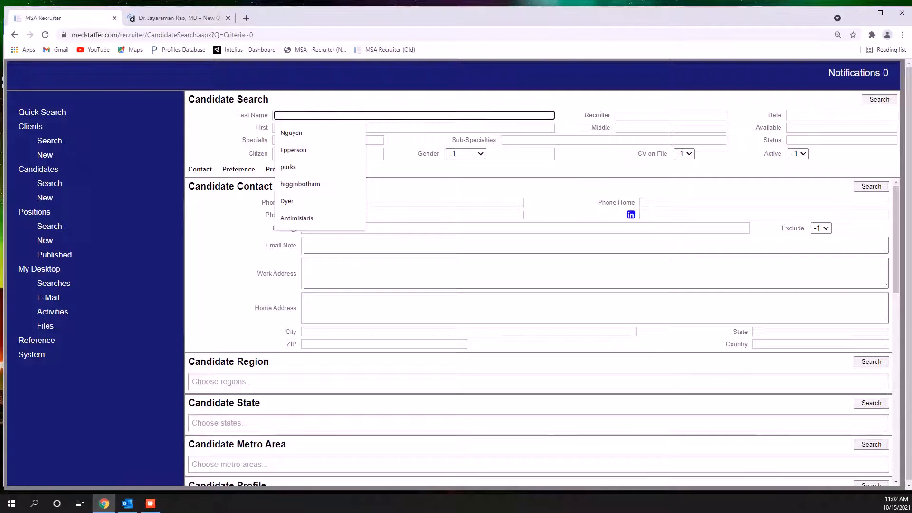
click(351, 228)
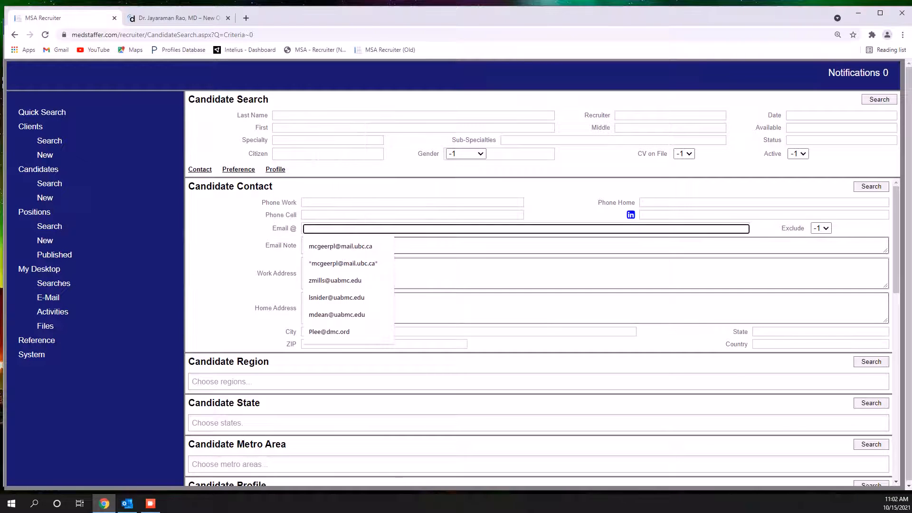
key(ctrl+v)
key(Return)
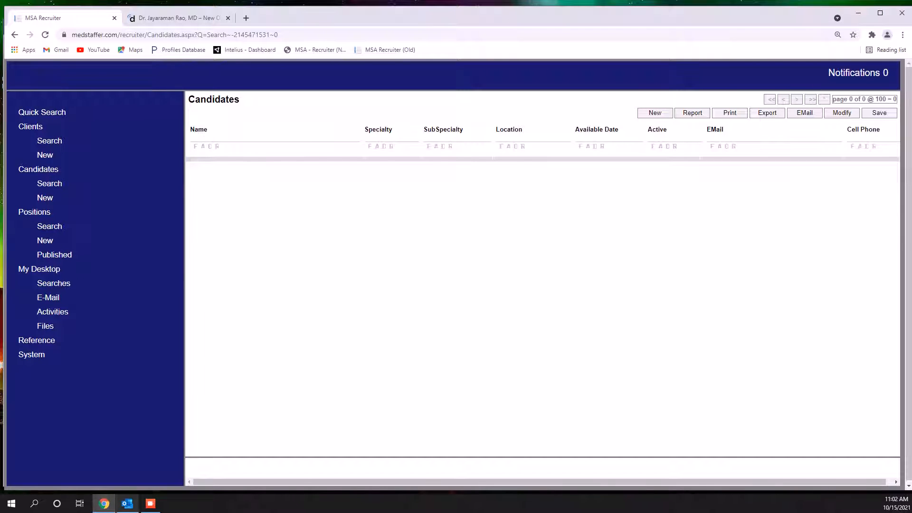
Delete the bannerhealth.com bounce message in Outlook and copy the failed bell.net address from the following message
click(127, 503)
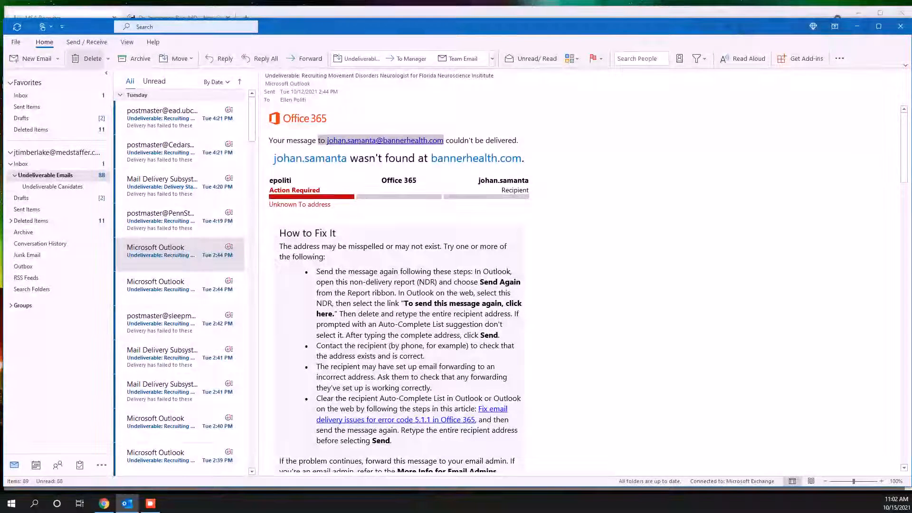
click(89, 59)
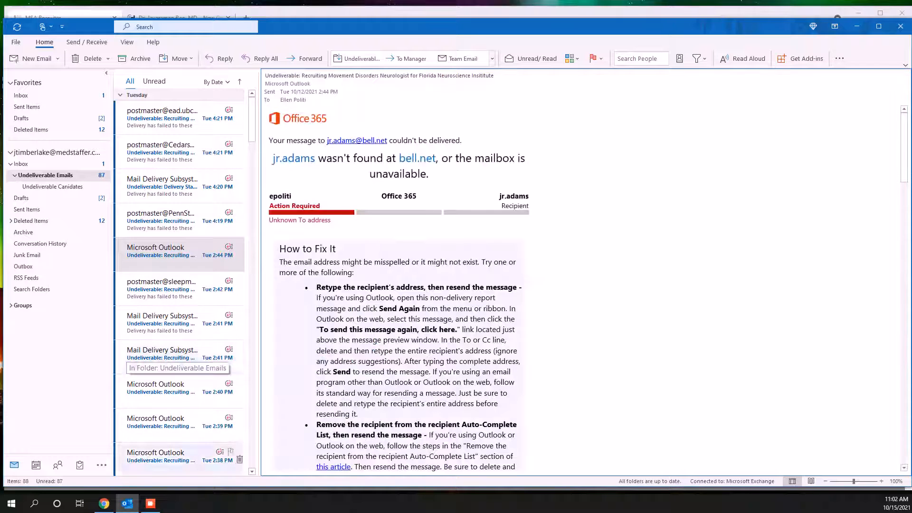
click(150, 503)
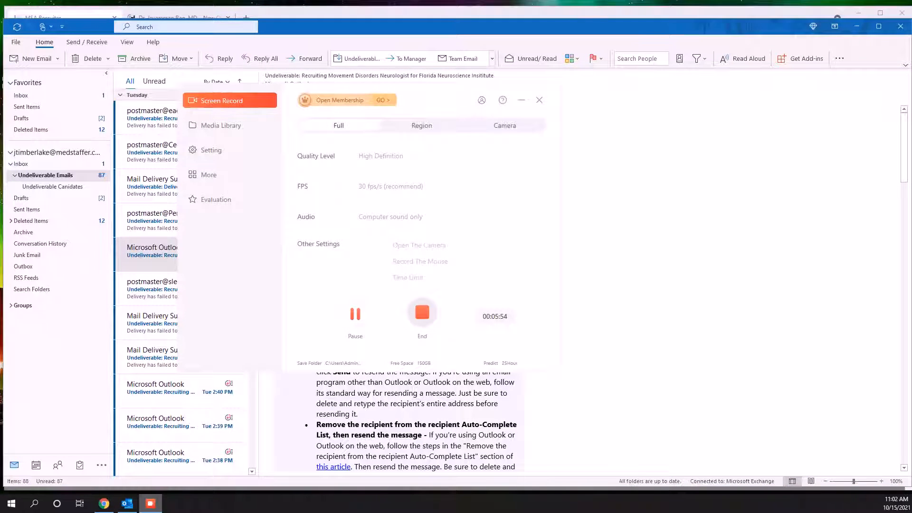
click(150, 503)
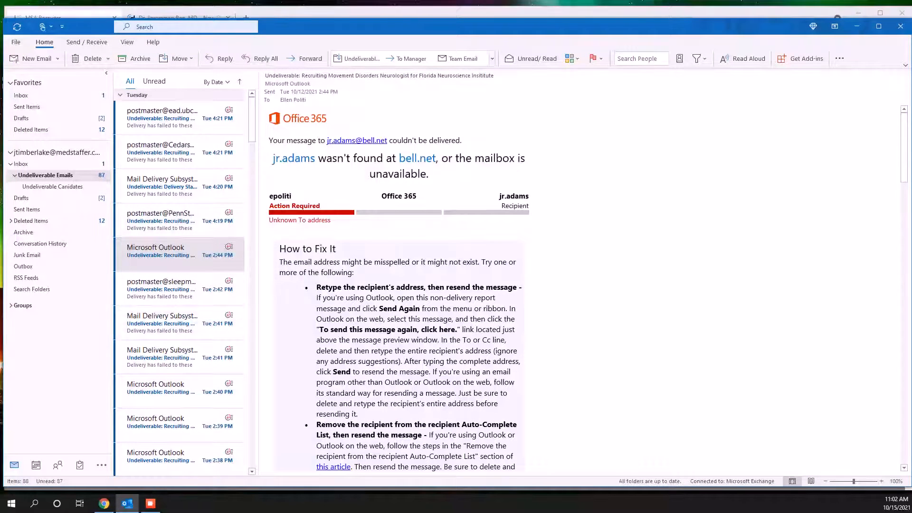
drag(387, 140, 341, 140)
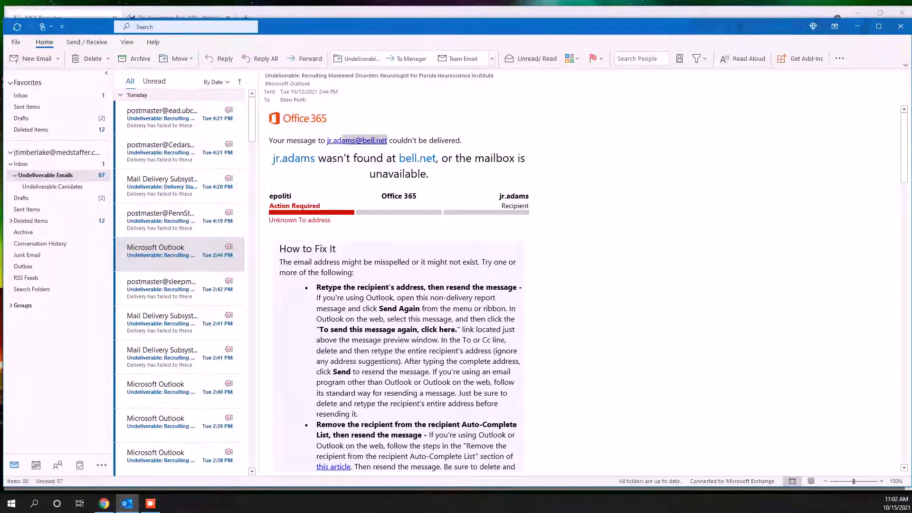
right_click(334, 140)
click(360, 148)
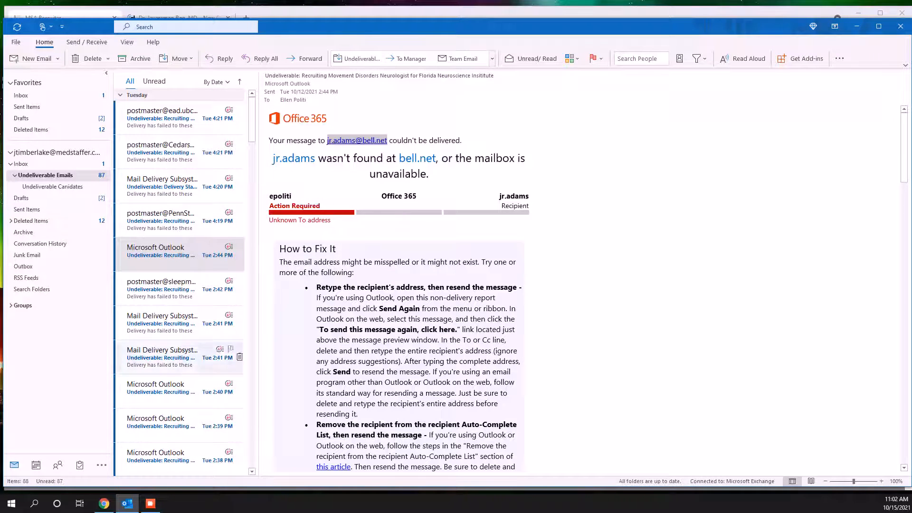
Run a new candidate search in Recruiter by the copied bell.net e-mail address and open the matching record
click(104, 503)
click(49, 183)
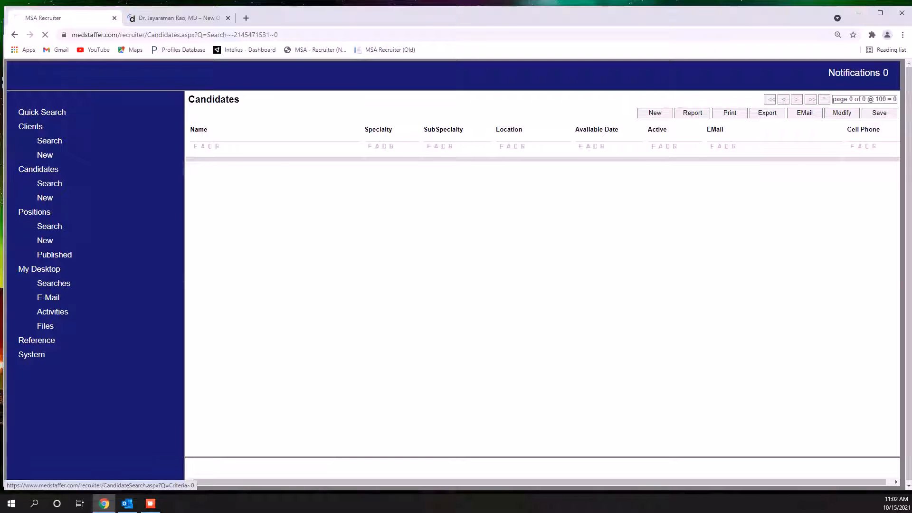
click(361, 229)
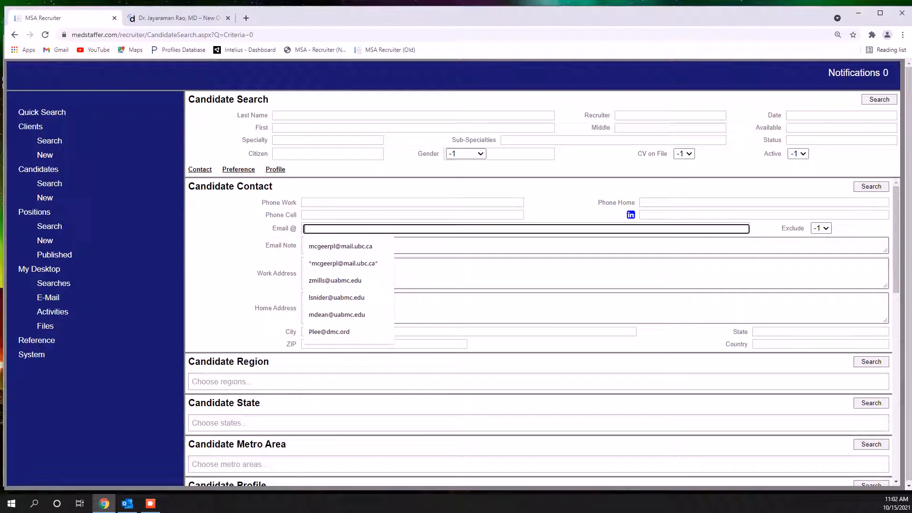
key(ctrl+v)
key(Return)
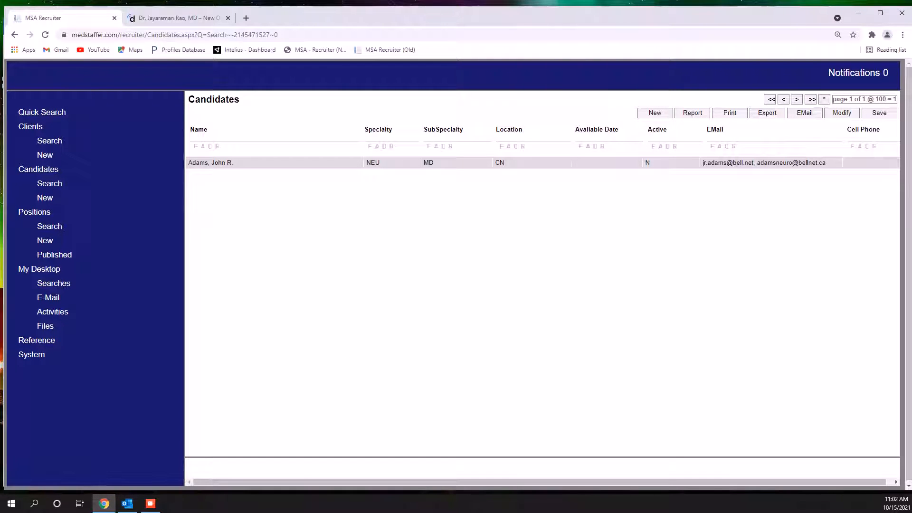
click(210, 163)
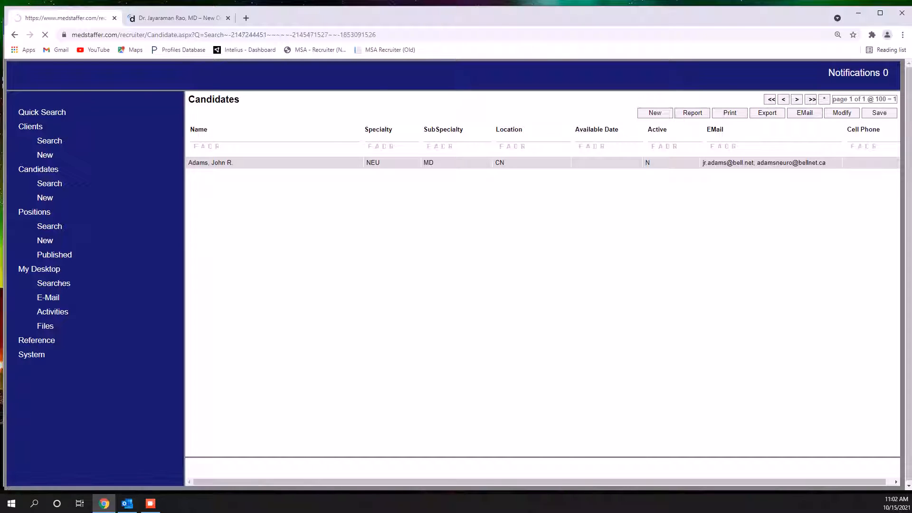
Check the failed address against the Outlook bounce, remove only the bell.net address from the candidate's Email field, and save the record
click(128, 503)
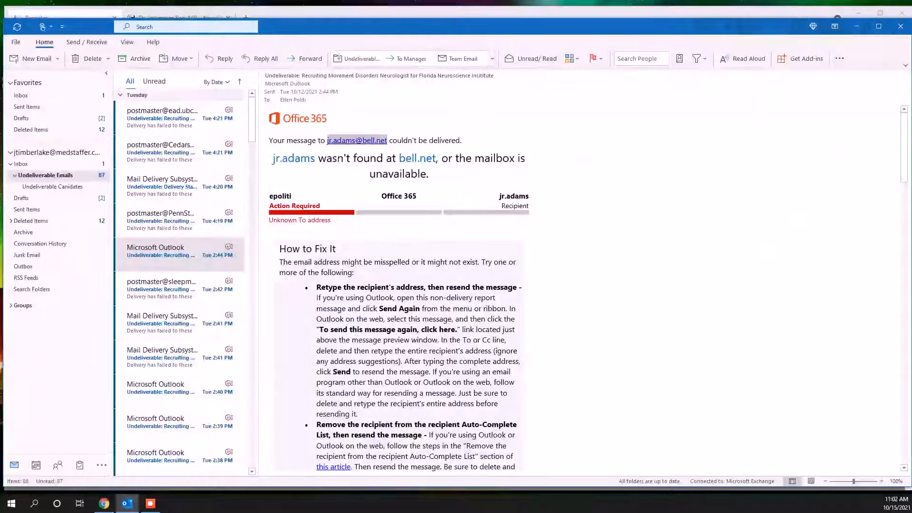
click(104, 503)
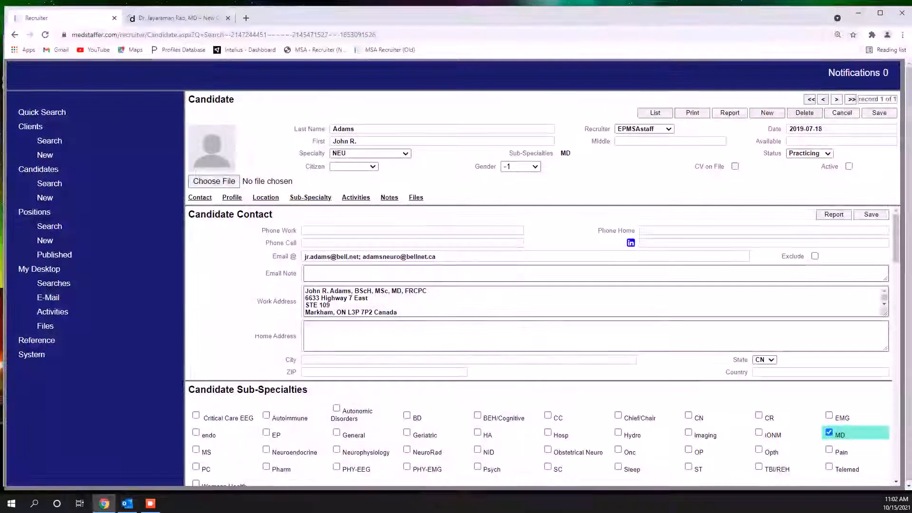
drag(361, 257, 305, 257)
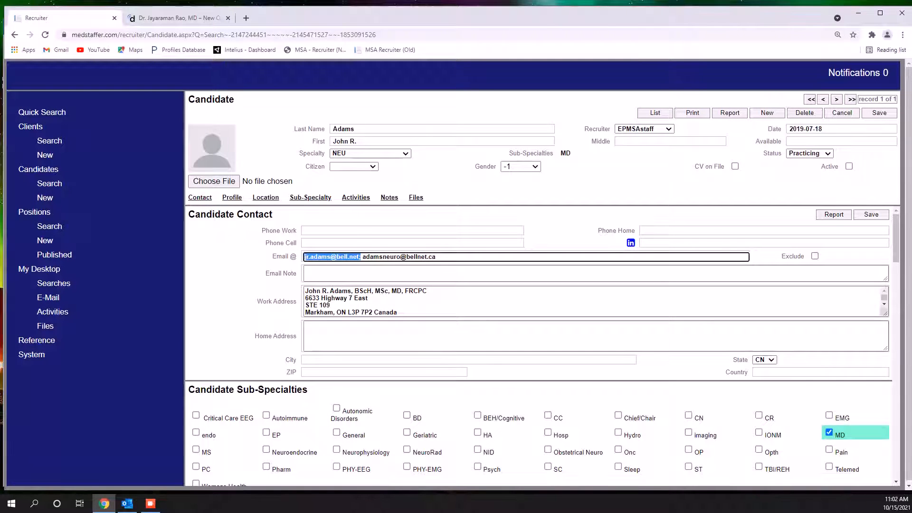
key(Delete)
key(Delete)
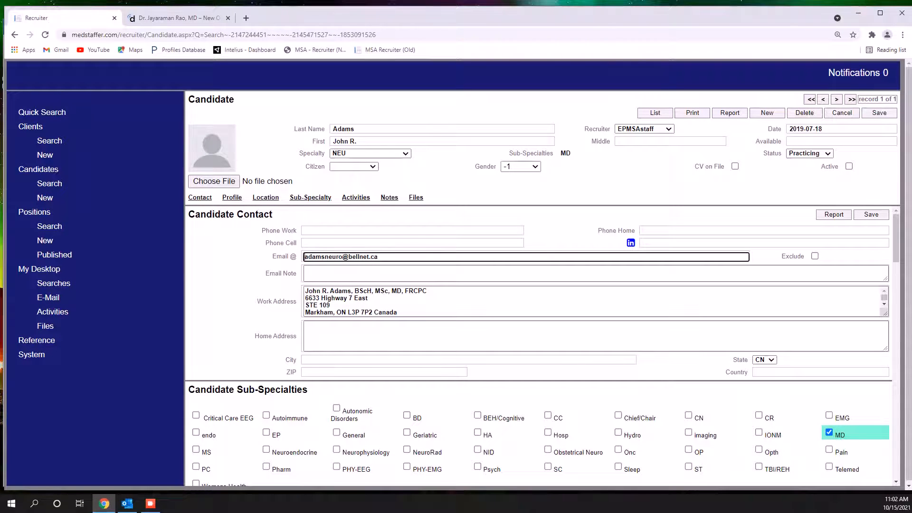
click(871, 215)
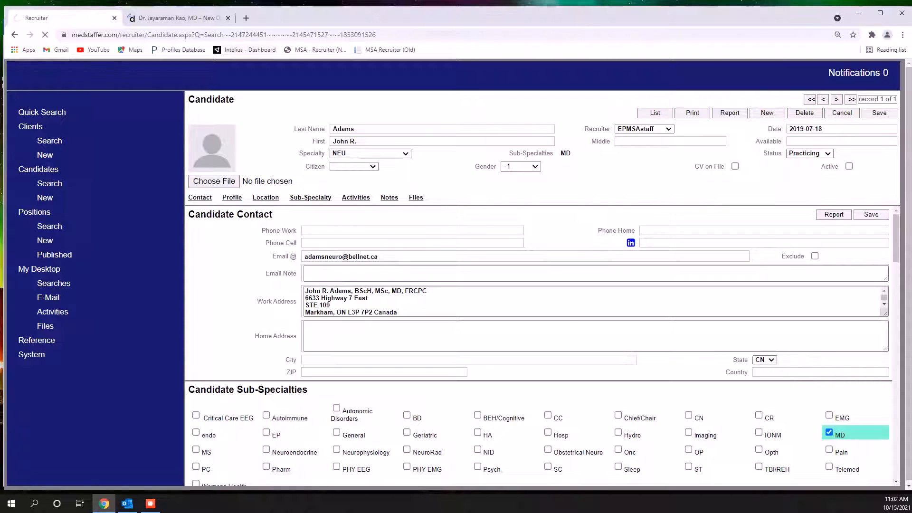
Search Google for the candidate's full name followed by "neurology" in the second browser tab
click(175, 18)
click(142, 35)
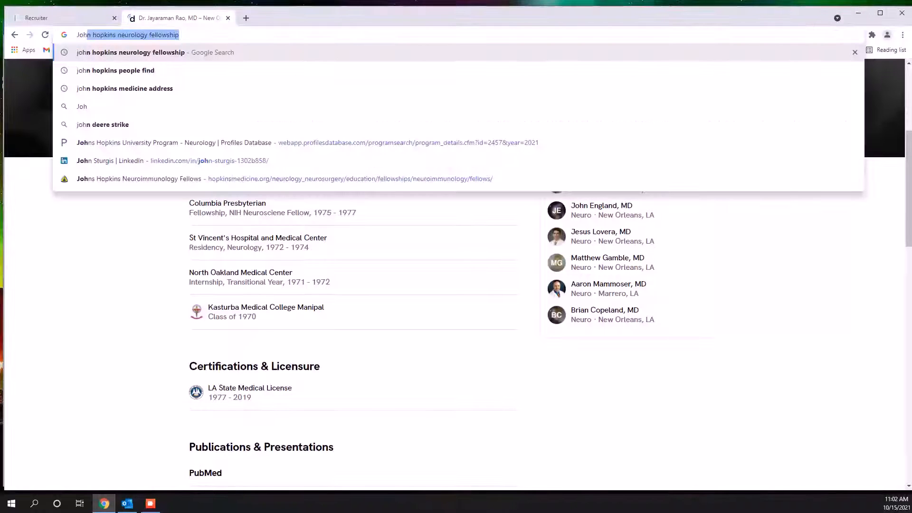
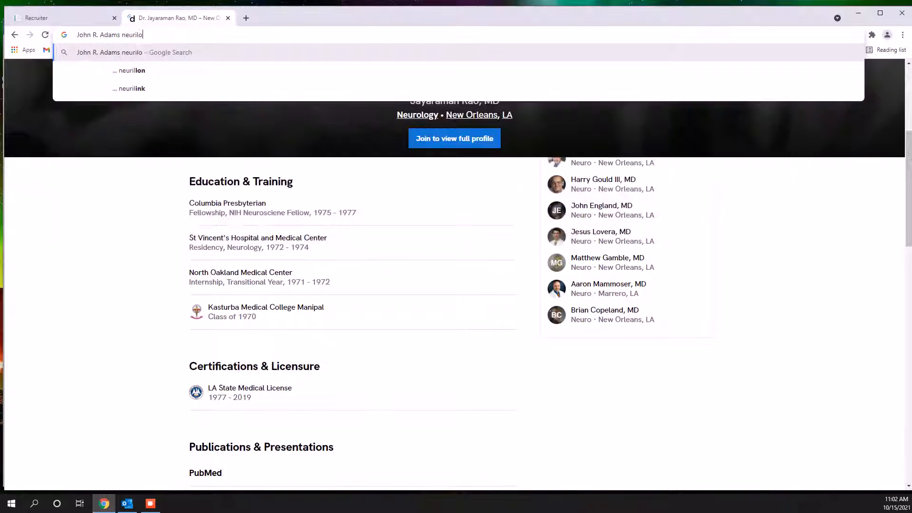
text(ology)
key(Return)
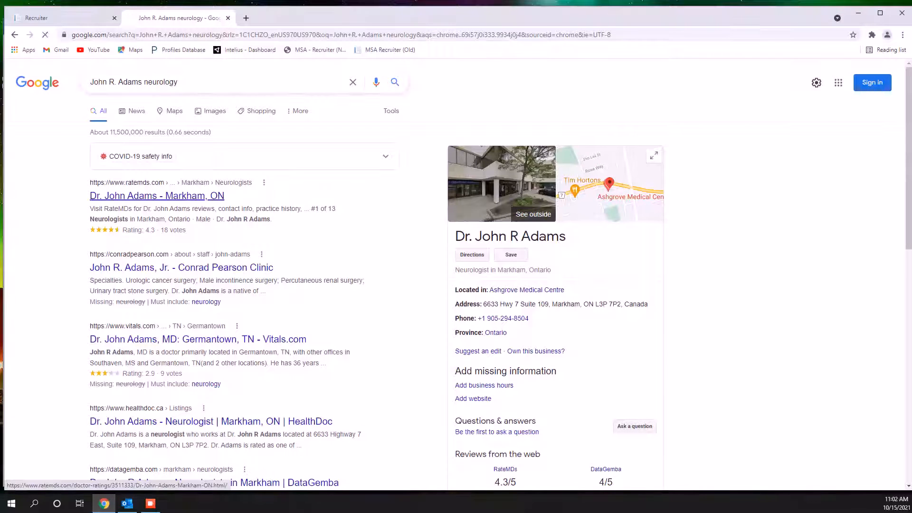
Examine the candidate's RateMDs profile for Markham, ON, and look through the remaining Google results for contact details
click(156, 195)
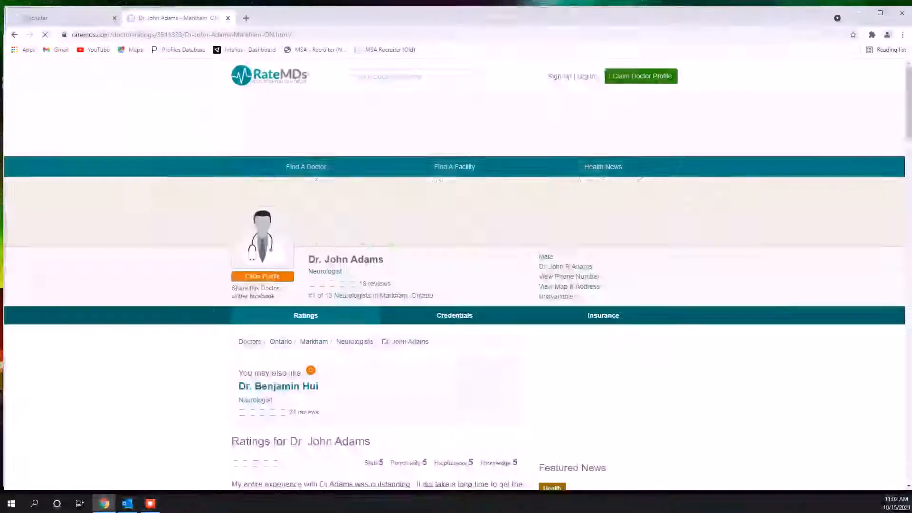
scroll(511, 167, down, 8)
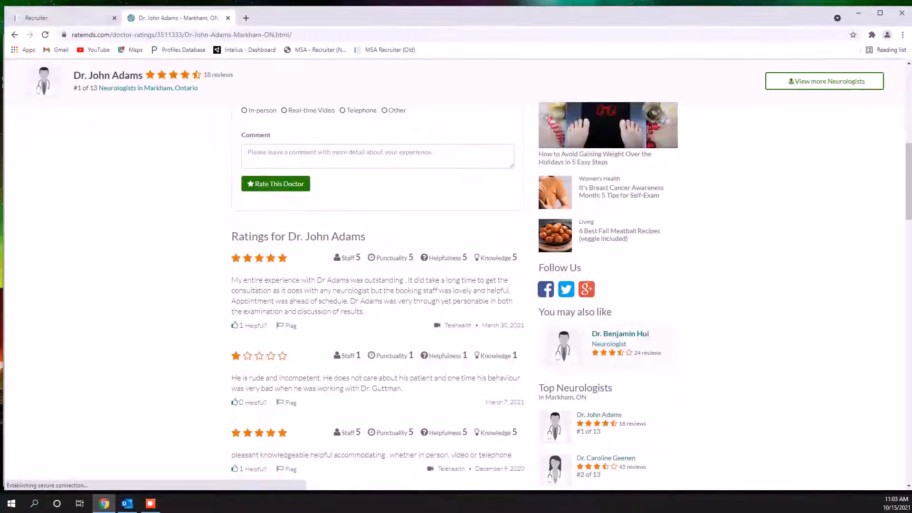
key(alt+Left)
scroll(180, 163, down, 5)
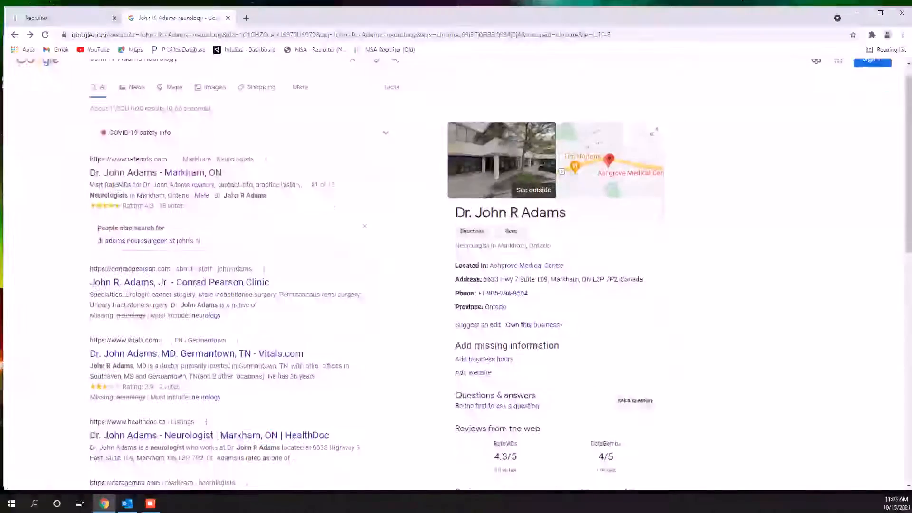
scroll(179, 163, down, 4)
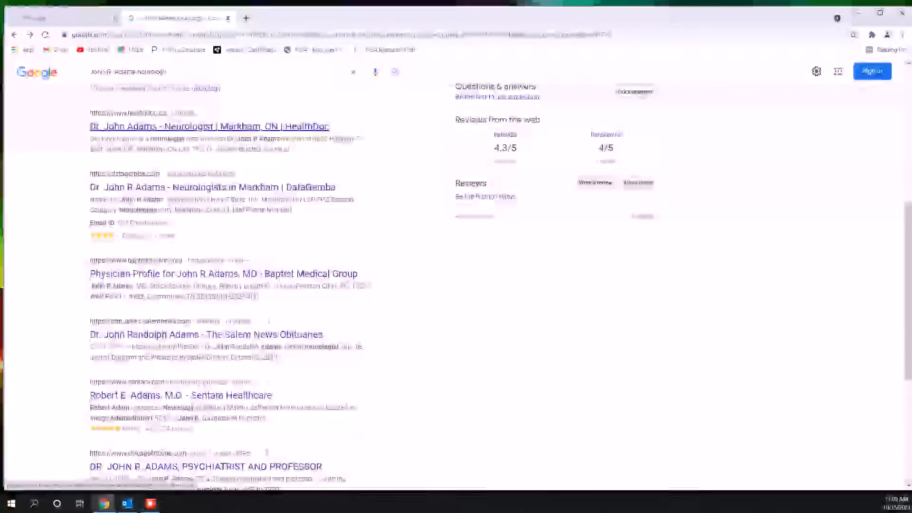
scroll(228, 285, down, 3)
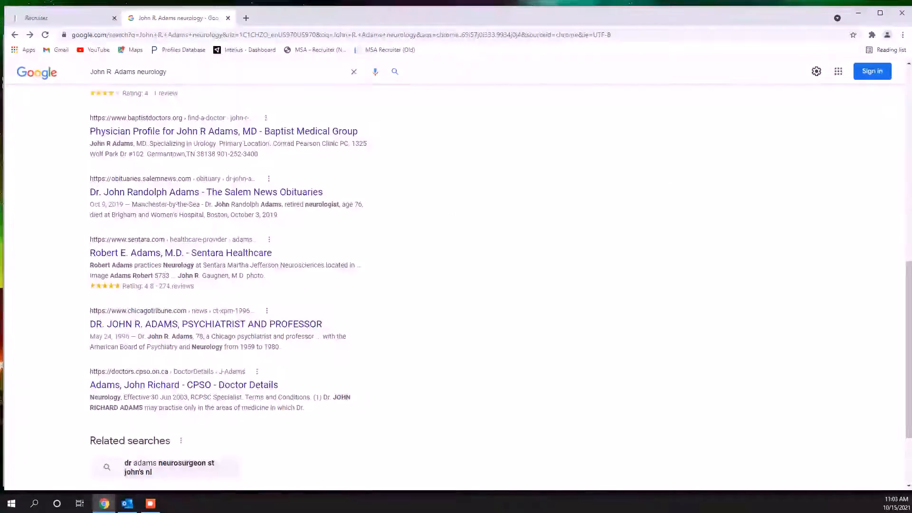
scroll(228, 285, up, 10)
Open the Intelius dashboard in a new browser tab and enter the candidate's first and last name for a background report search
click(246, 18)
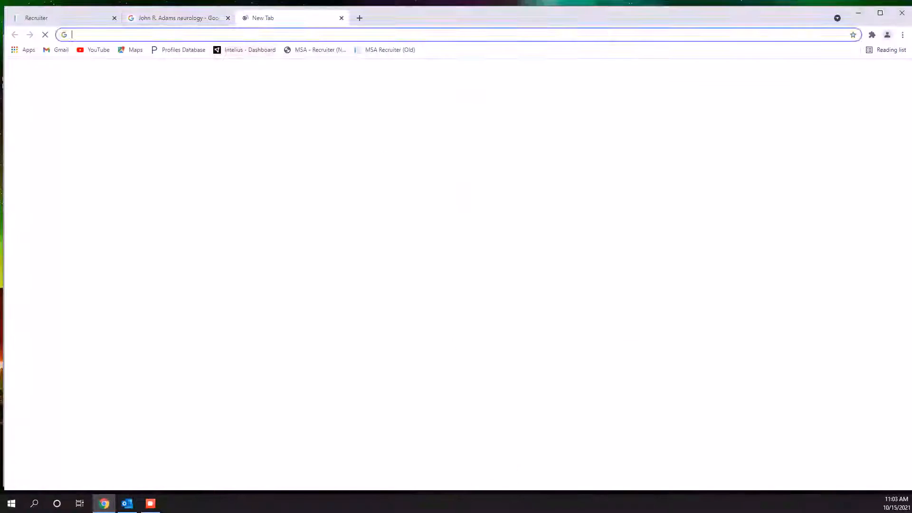
click(249, 50)
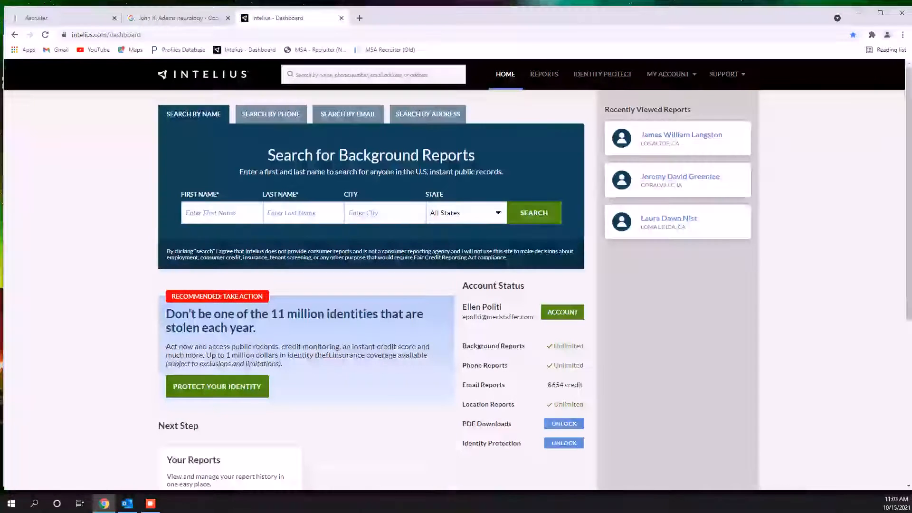
click(221, 213)
key(Tab)
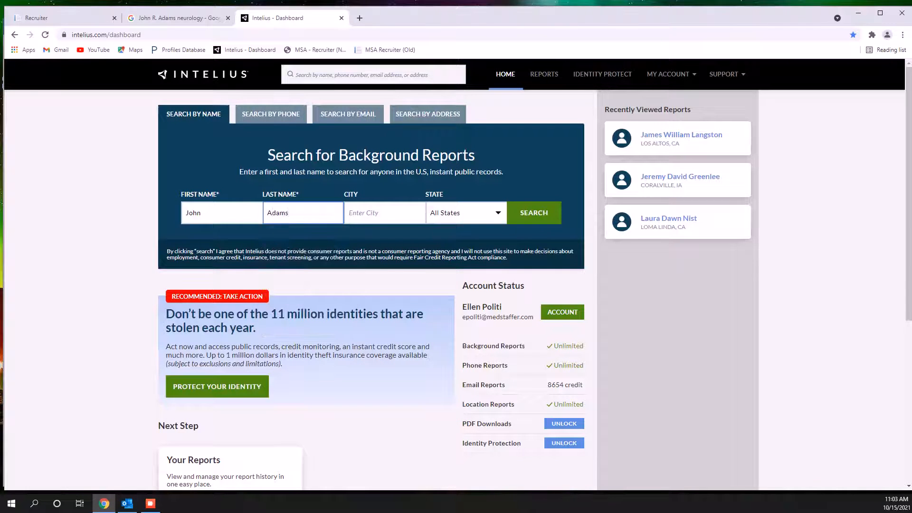
Recheck the candidate's location in Recruiter and run the Intelius name search with the state set to All States
click(67, 18)
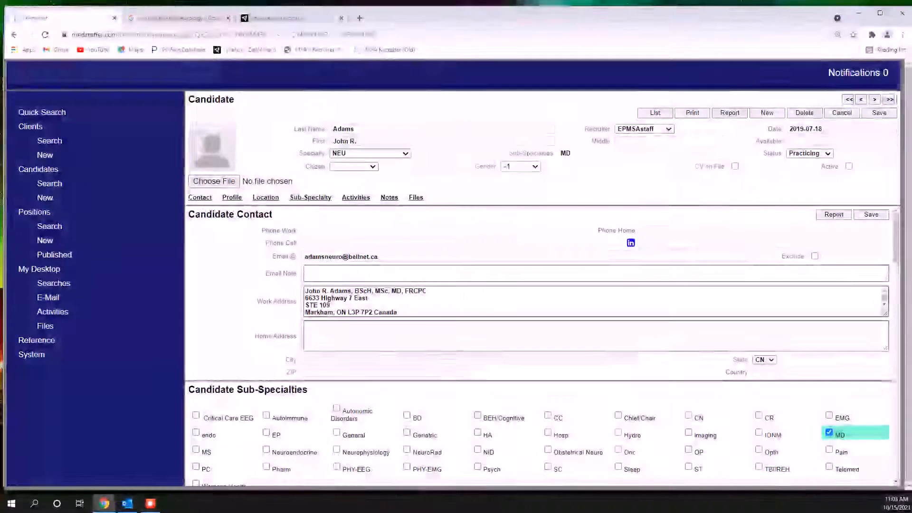
click(285, 18)
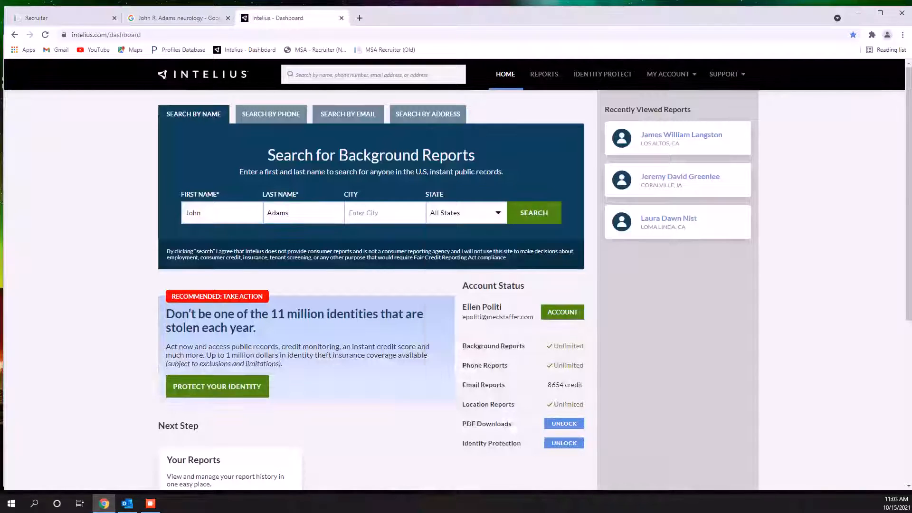
click(466, 213)
scroll(463, 299, down, 10)
scroll(463, 319, up, 1)
scroll(463, 308, up, 10)
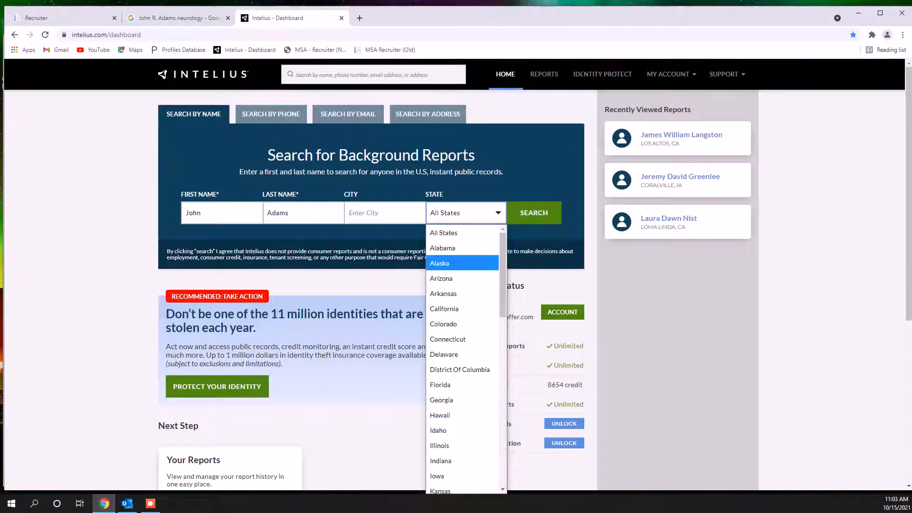
click(489, 214)
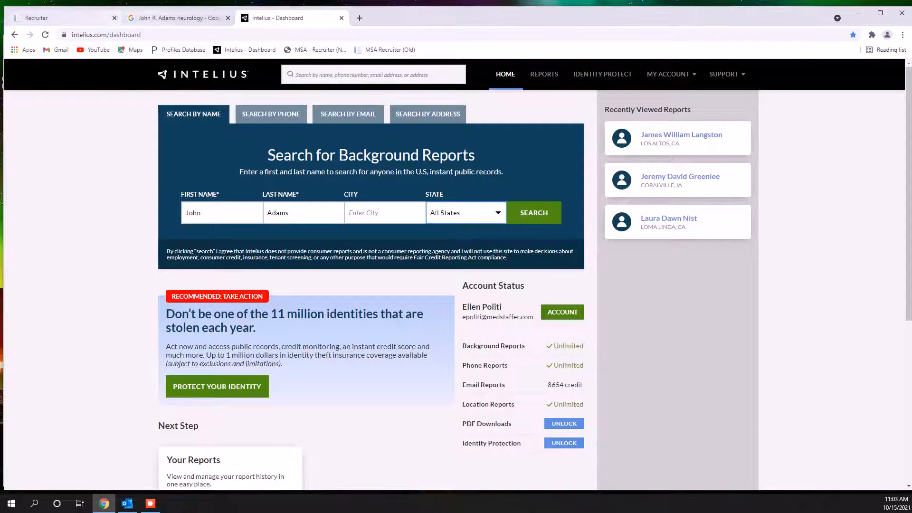
click(534, 212)
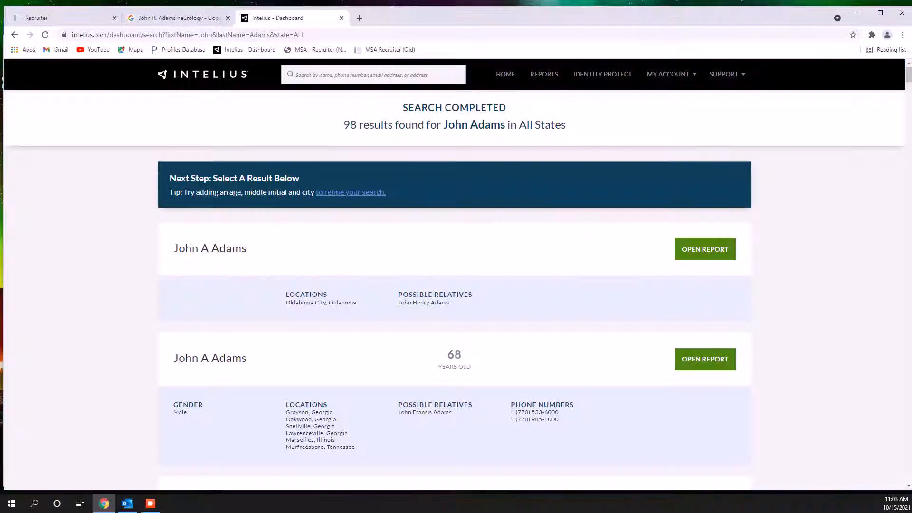
Look over the Intelius results and refine the search by adding the candidate's middle initial
scroll(456, 275, down, 15)
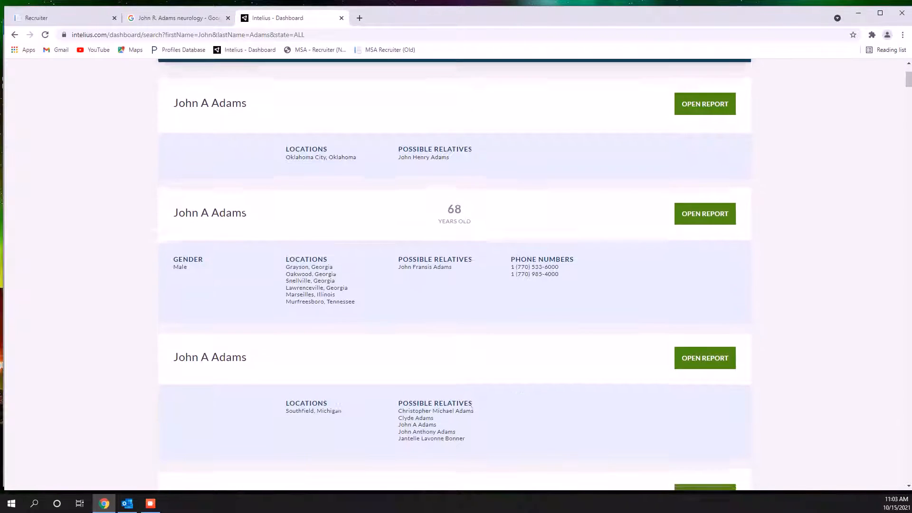
scroll(455, 275, up, 15)
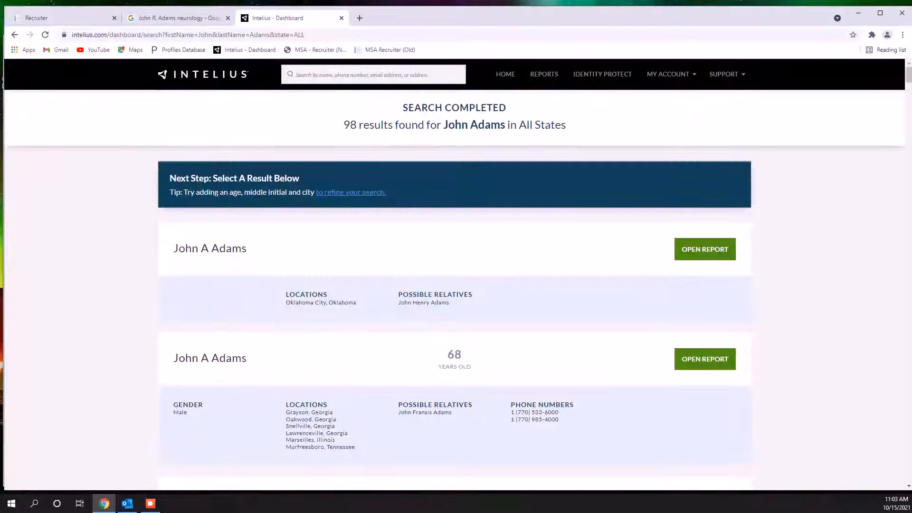
click(351, 192)
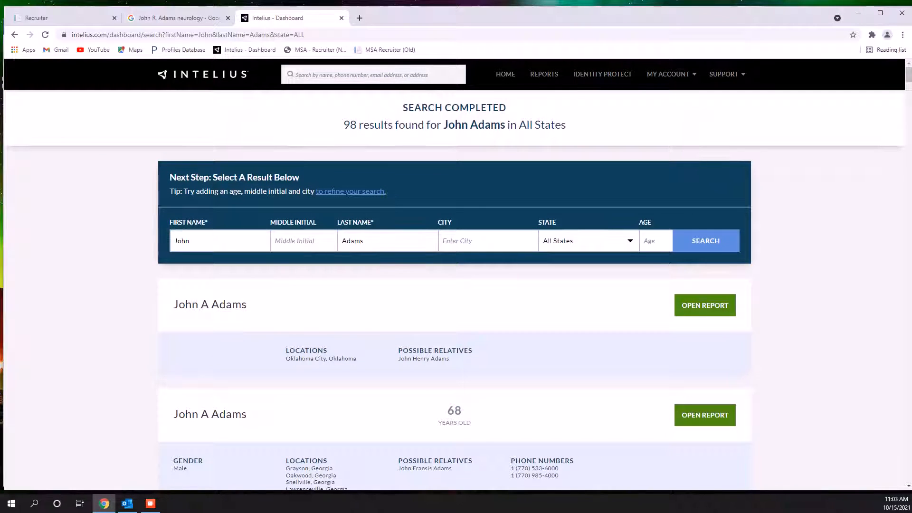
click(303, 240)
text(R)
key(Return)
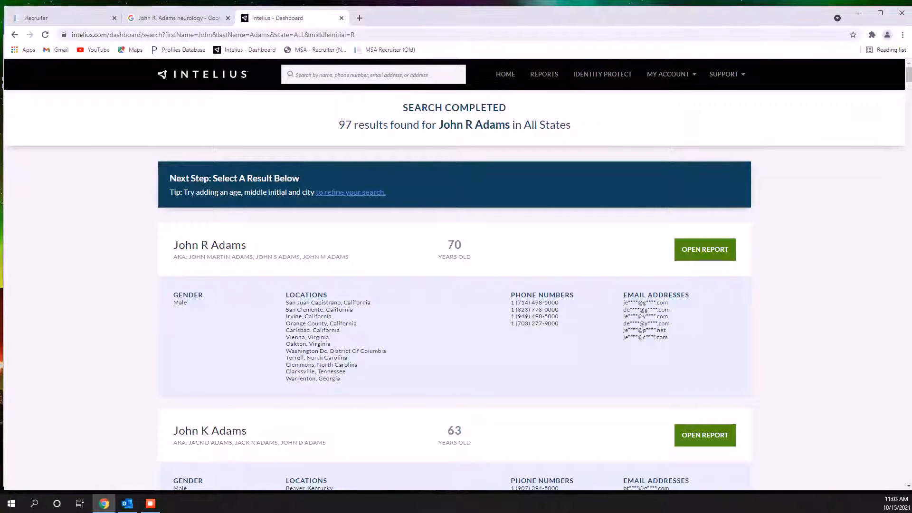
Review the candidate's contact details in Recruiter and search Google for the undeliverable e-mail address
click(179, 18)
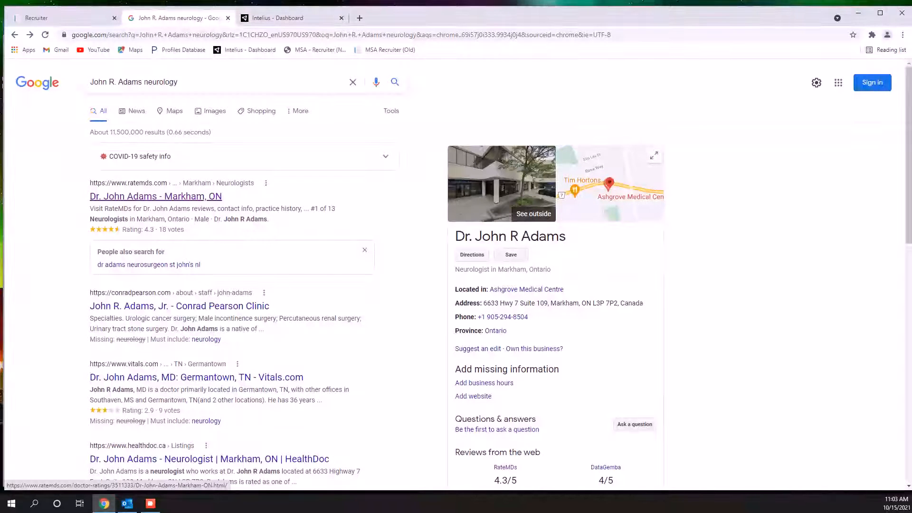
click(57, 18)
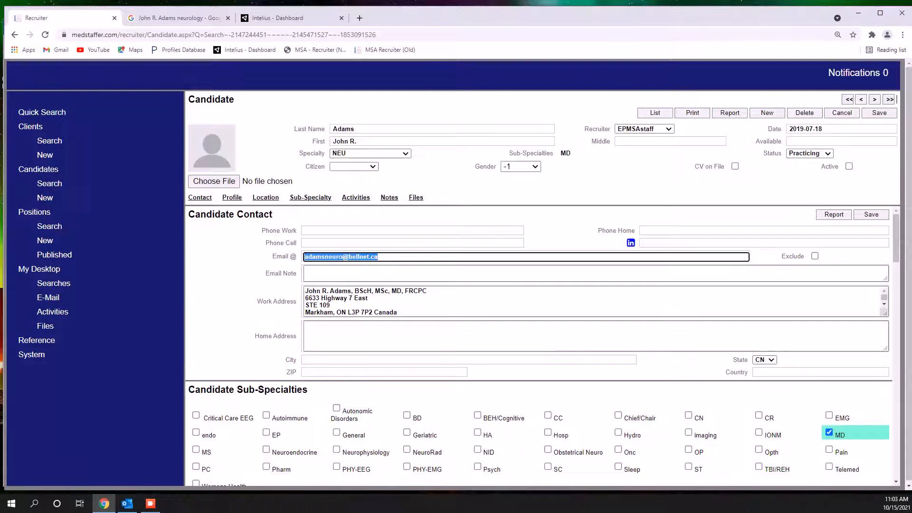
scroll(593, 301, down, 1)
scroll(593, 301, down, 10)
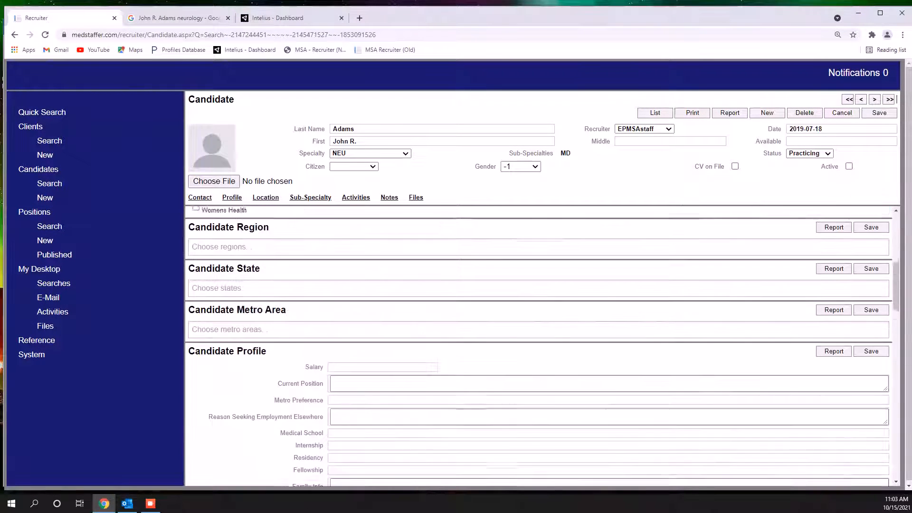
scroll(594, 301, up, 10)
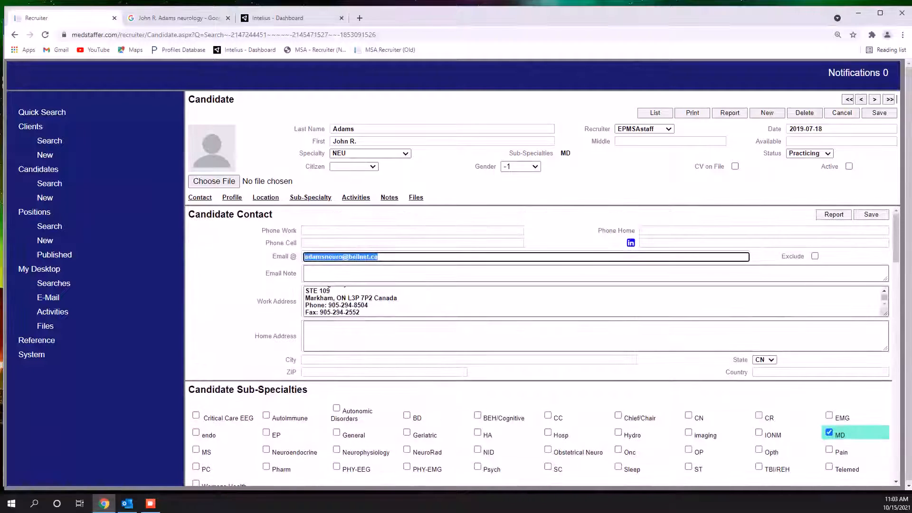
key(ctrl+3)
key(ctrl+l)
key(Return)
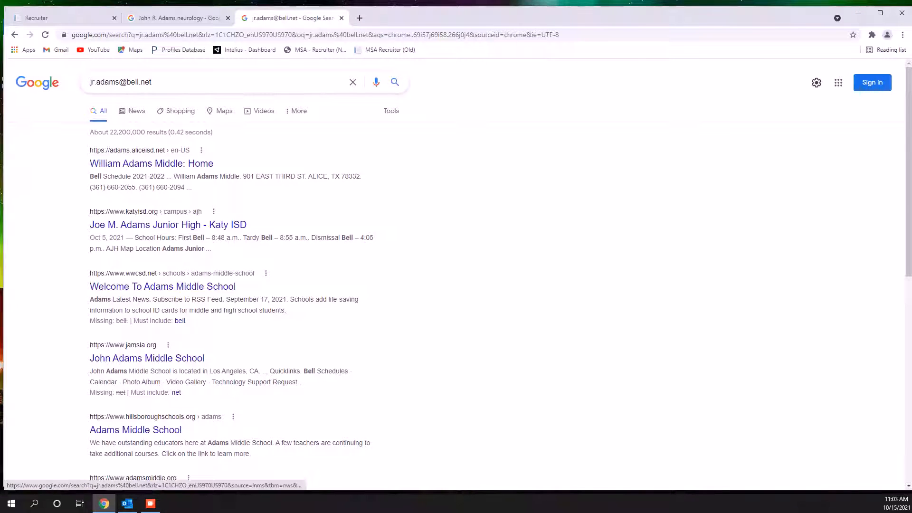
Examine the Conrad Pearson Clinic staff profile from the name search results for a match, and return to the results
key(ctrl+2)
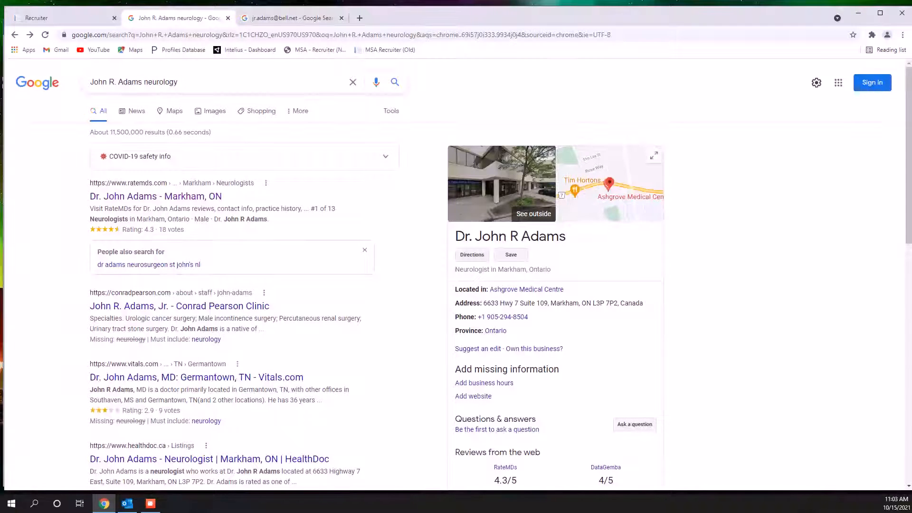
scroll(180, 258, down, 1)
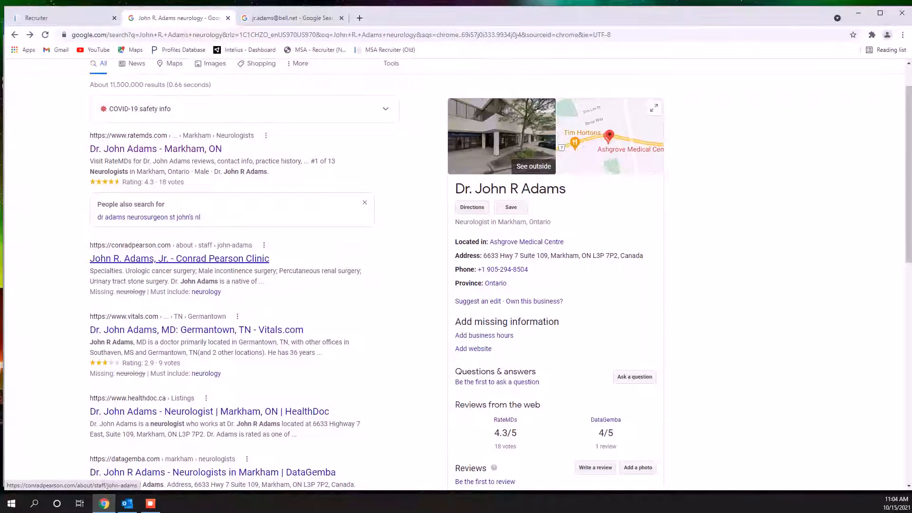
click(179, 258)
scroll(186, 104, down, 3)
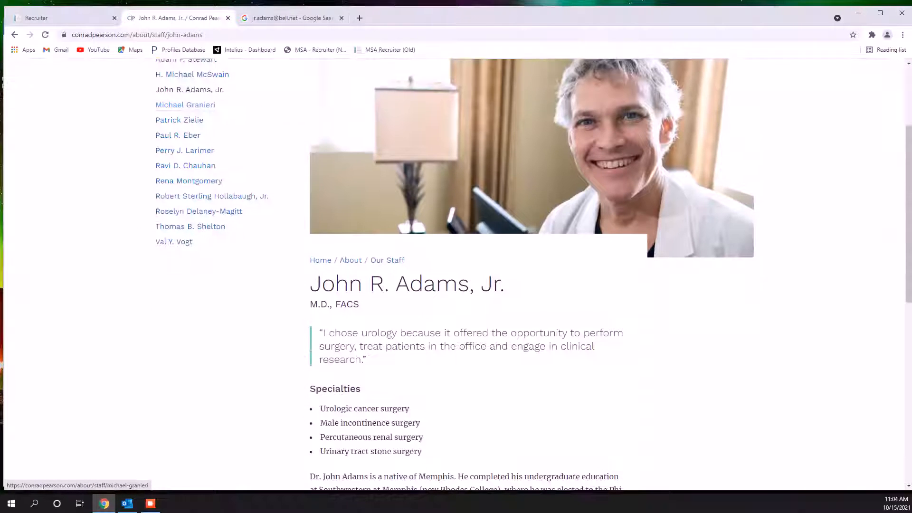
scroll(185, 105, down, 9)
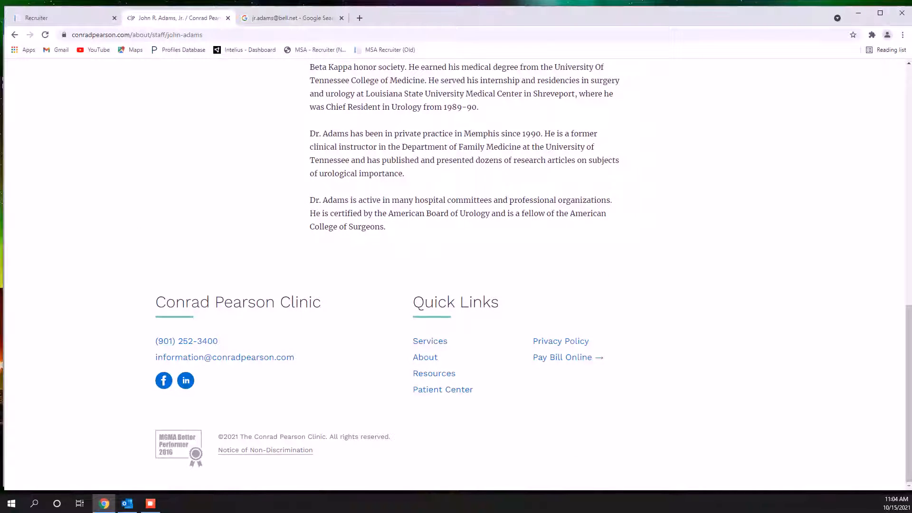
scroll(456, 273, up, 12)
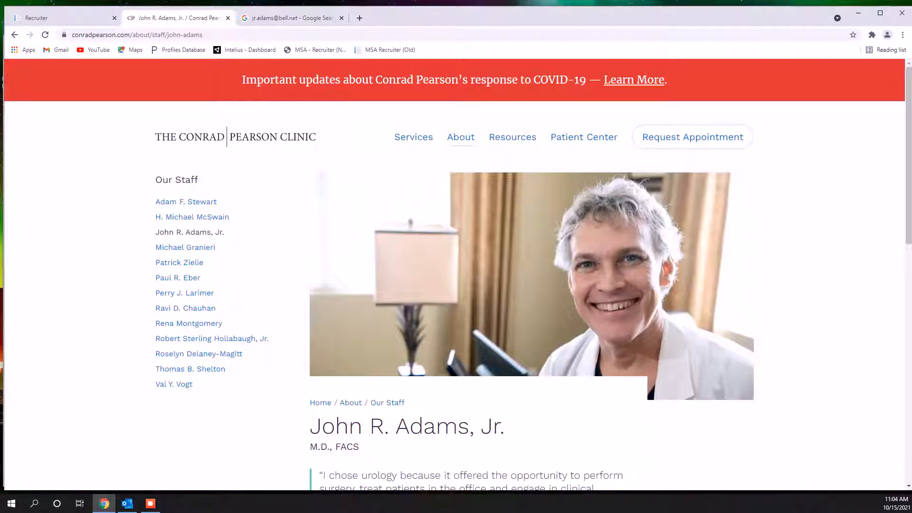
key(alt+Left)
scroll(459, 275, down, 3)
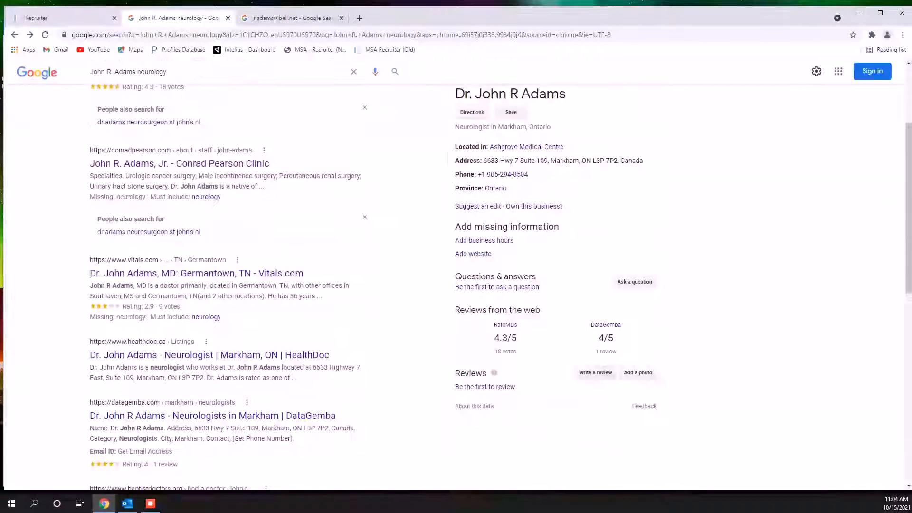
scroll(196, 273, up, 3)
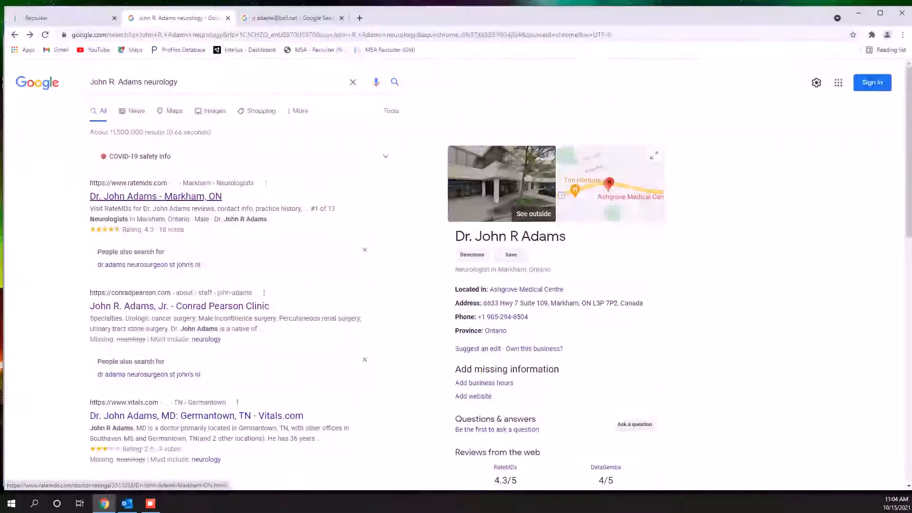
Copy the office address from the Google listing and replace the name and address lines in Recruiter's Work Address with it
scroll(473, 349, down, 1)
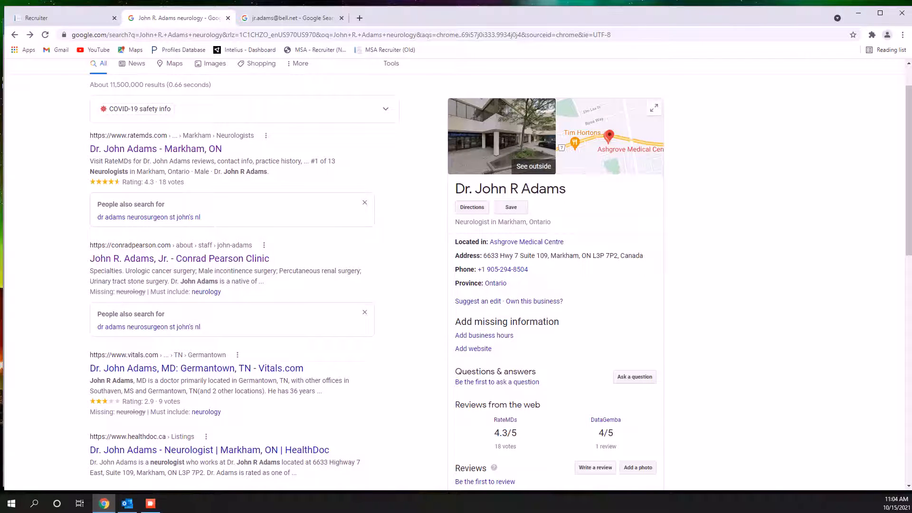
drag(483, 255, 643, 256)
right_click(619, 258)
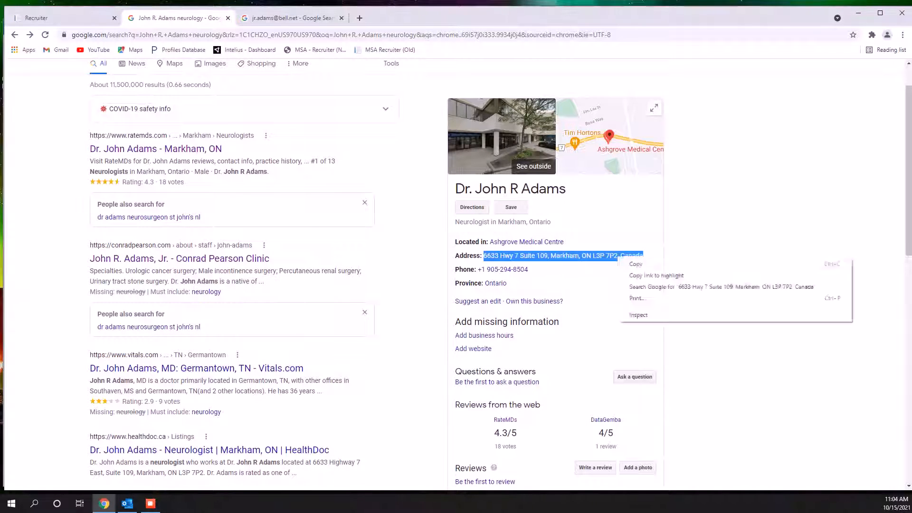
click(636, 264)
click(67, 18)
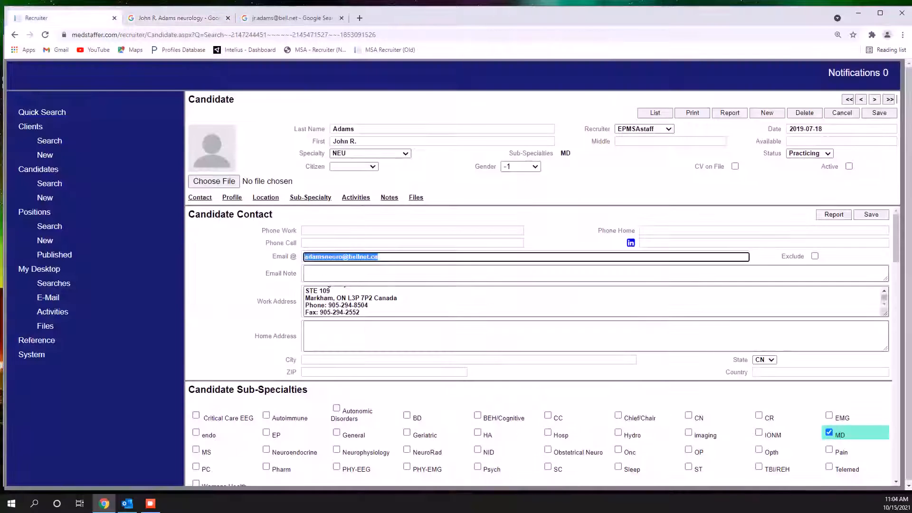
scroll(592, 302, up, 1)
scroll(595, 301, down, 1)
drag(362, 313, 307, 286)
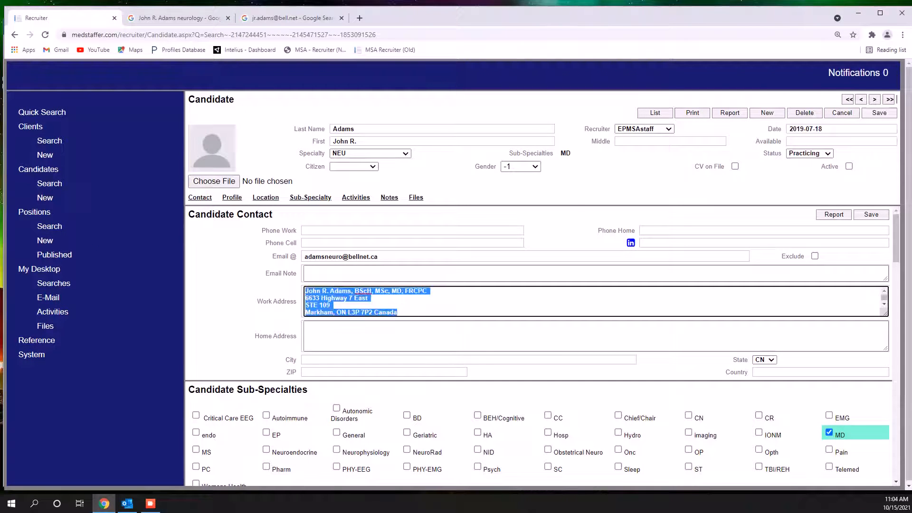
key(ctrl+v)
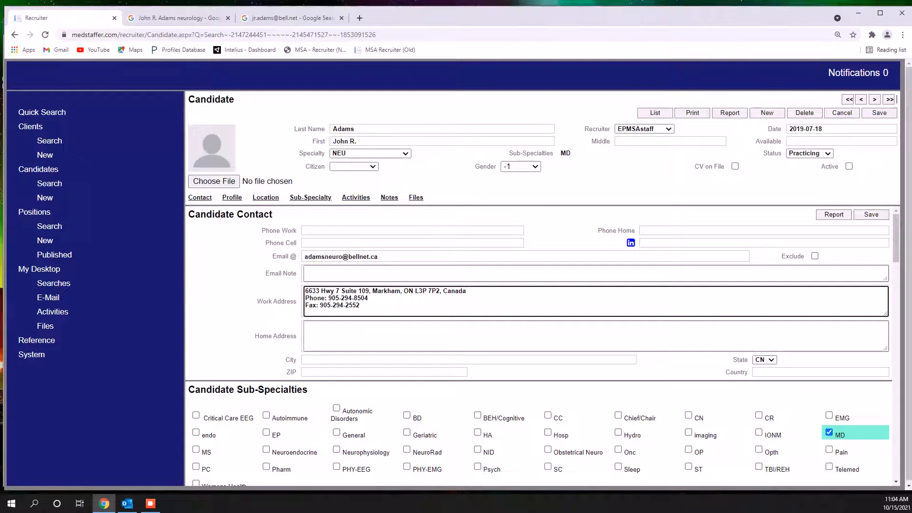
Check the specialty on the candidate's RateMDs profile, add the line "Neurolgist" above the work address in Recruiter, and save the record
click(292, 18)
click(179, 19)
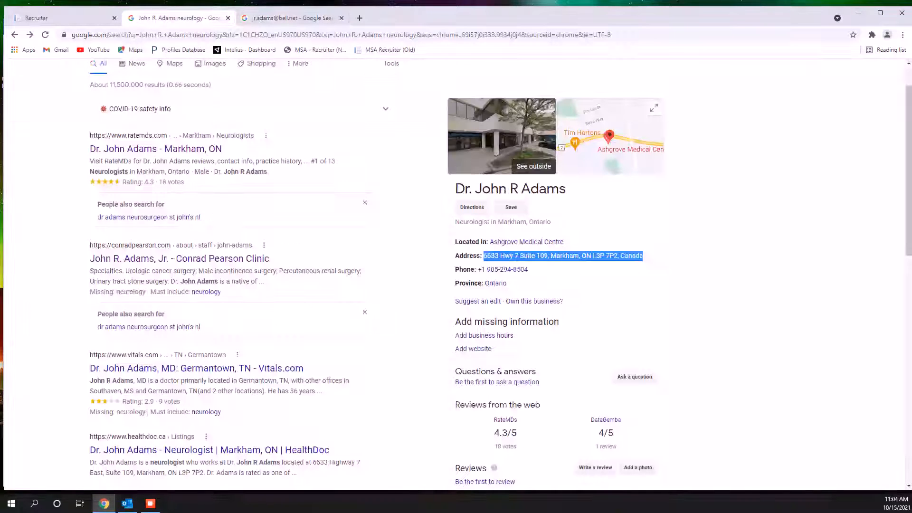
scroll(456, 274, up, 1)
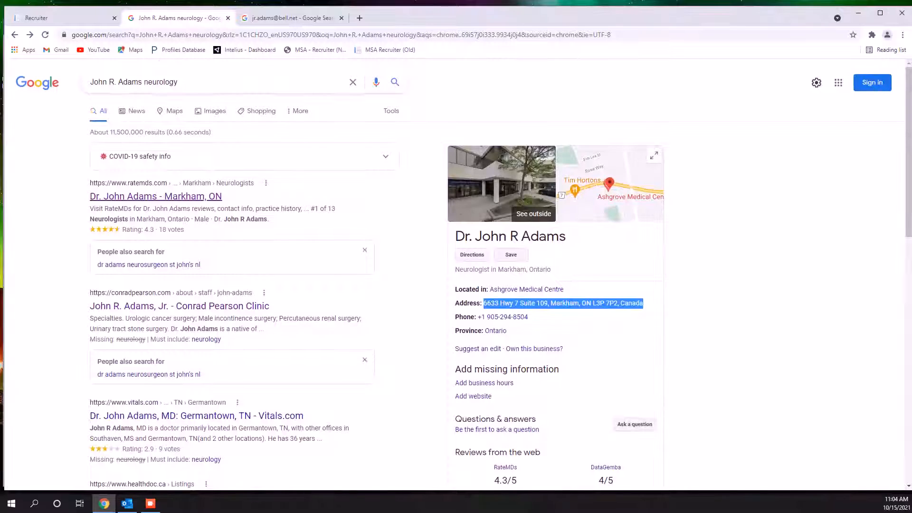
click(155, 196)
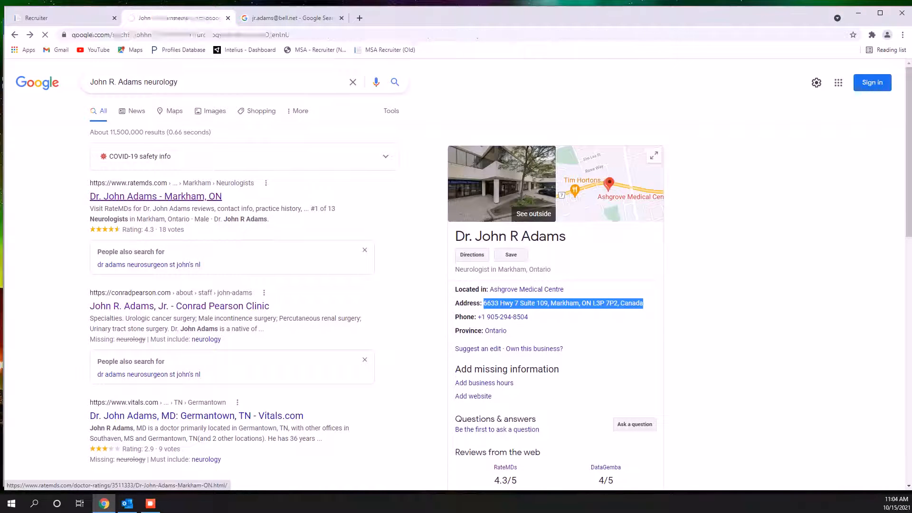
scroll(456, 274, down, 2)
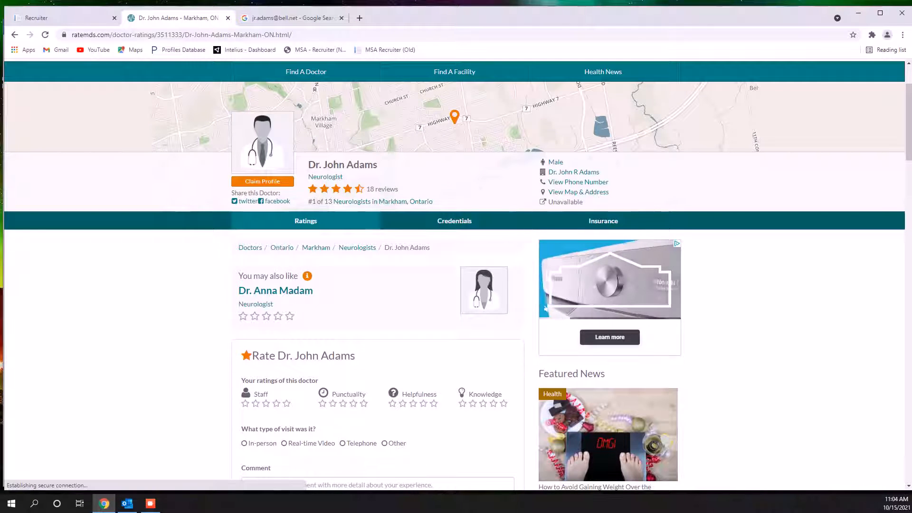
click(62, 18)
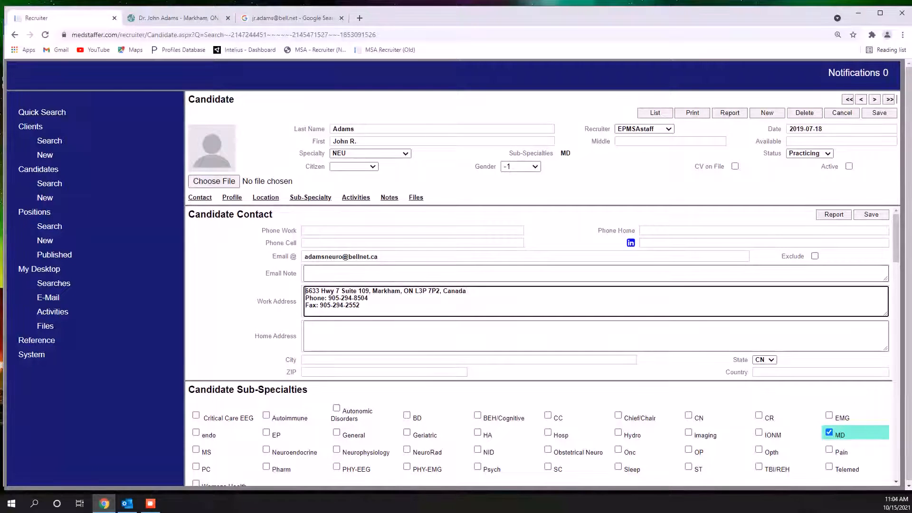
key(Return)
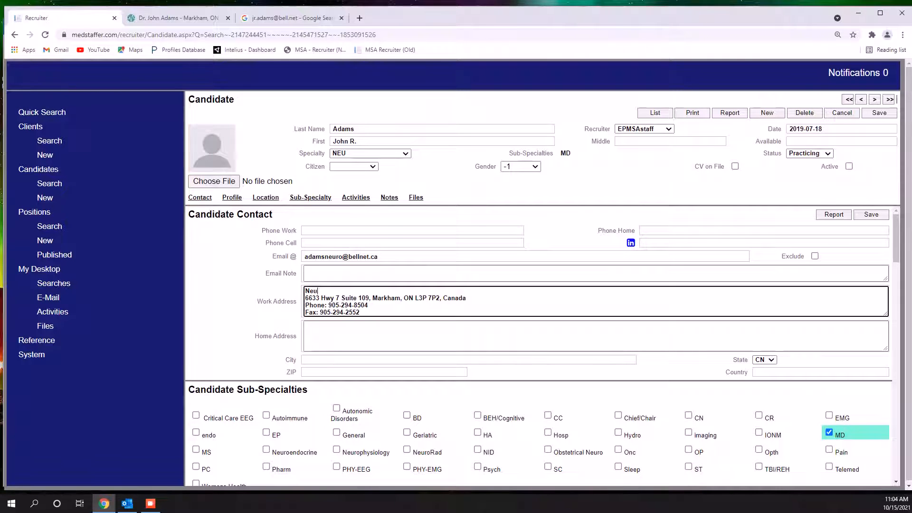
text(Neurolgist)
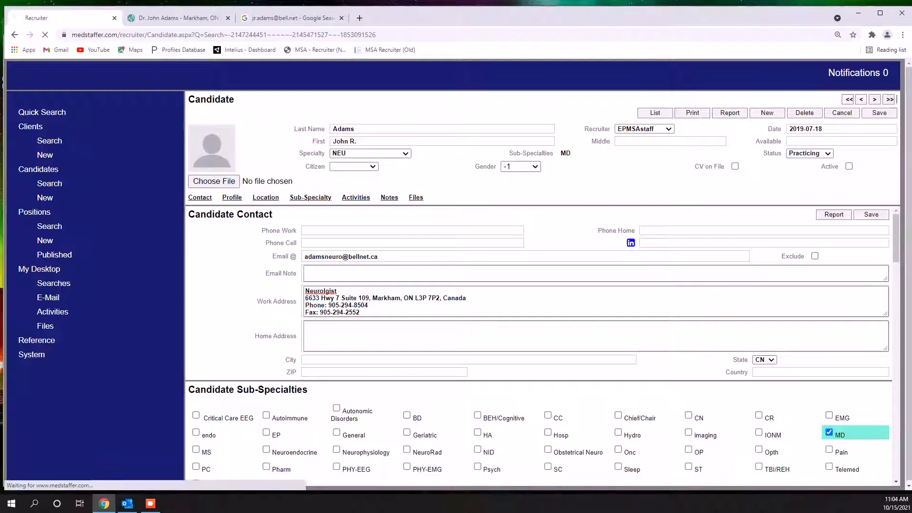
Switch to Outlook, delete the candidate's handled undeliverable message, and minimize the Outlook and browser windows
click(127, 504)
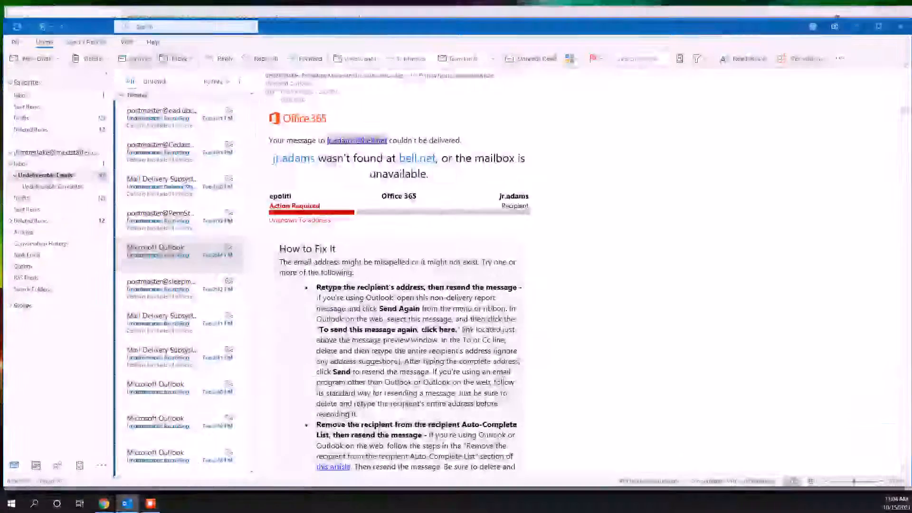
key(Delete)
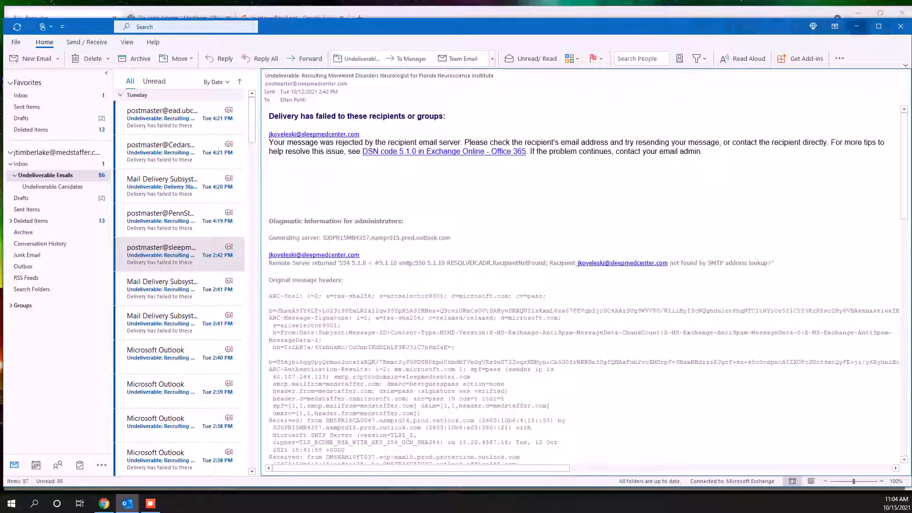
click(857, 26)
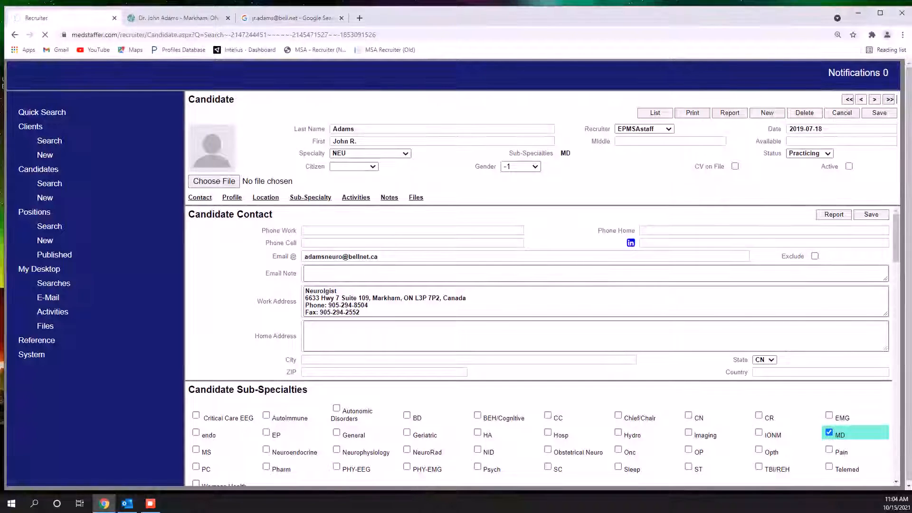
click(857, 13)
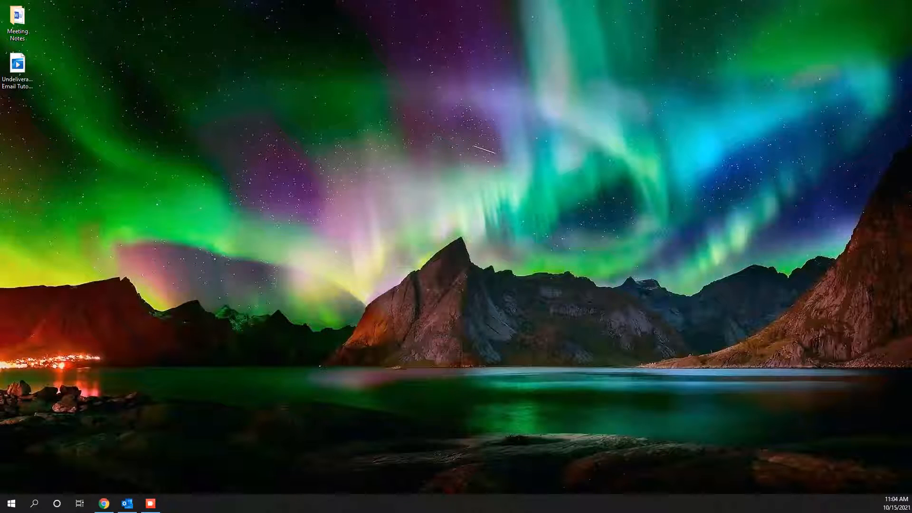